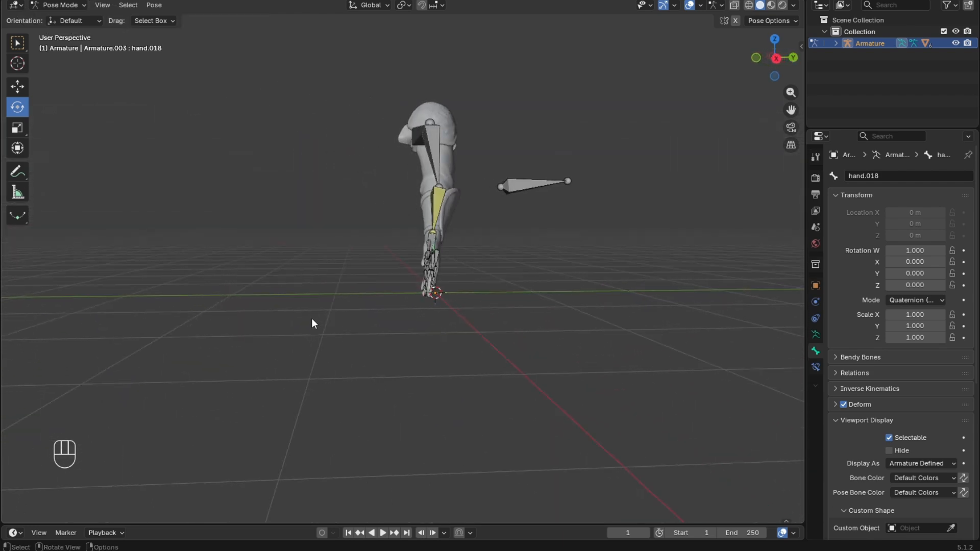
Step: Enable X-ray display and extrude a bone about 0.41 m long from the hand bone's tip to the tip of the middle finger
middle_click_drag(440, 327, 371, 320)
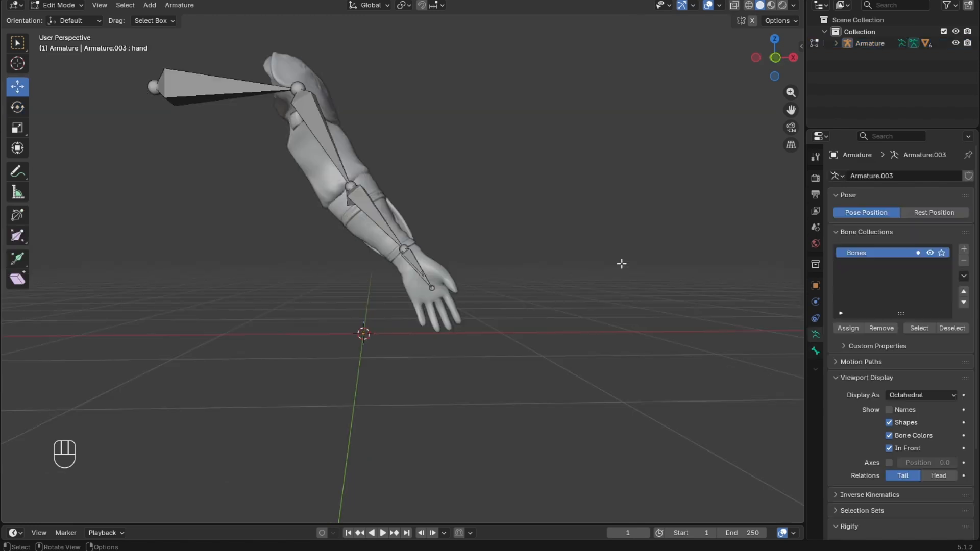
left_click(738, 7)
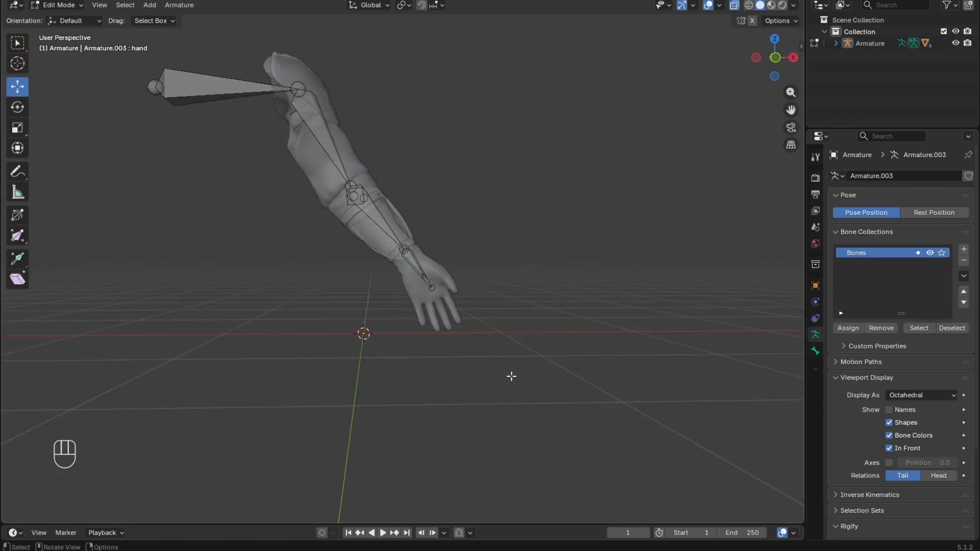
scroll(509, 374, "up", 6)
scroll(500, 414, "up", 1)
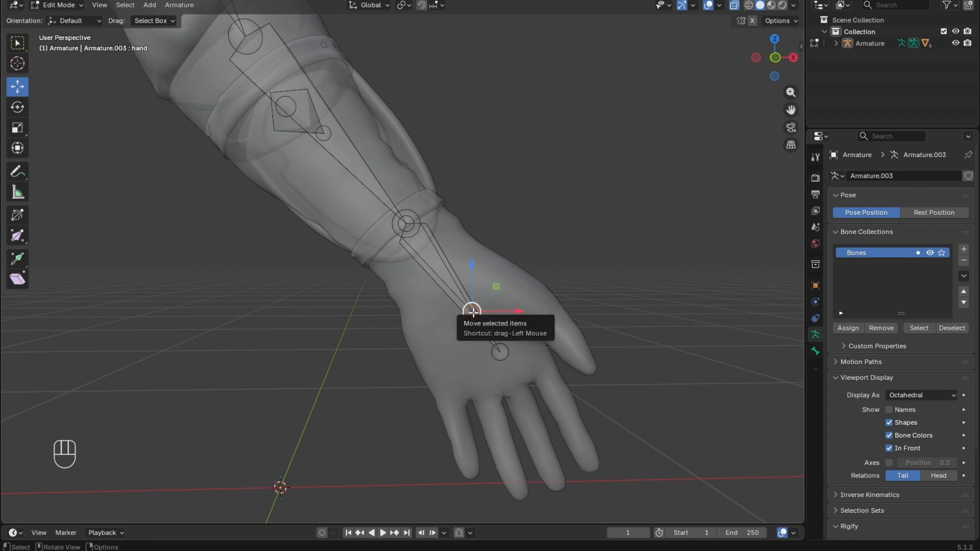
key("e")
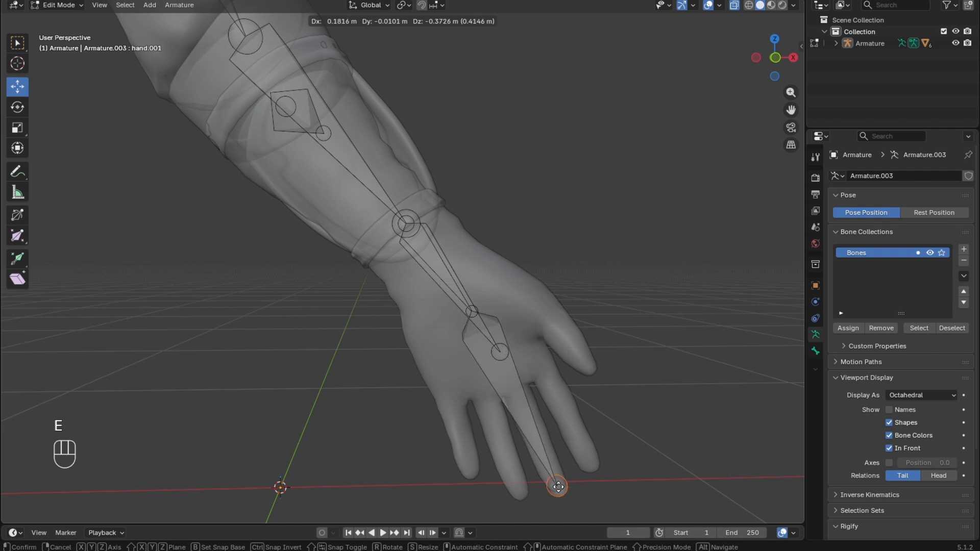
left_click(555, 483)
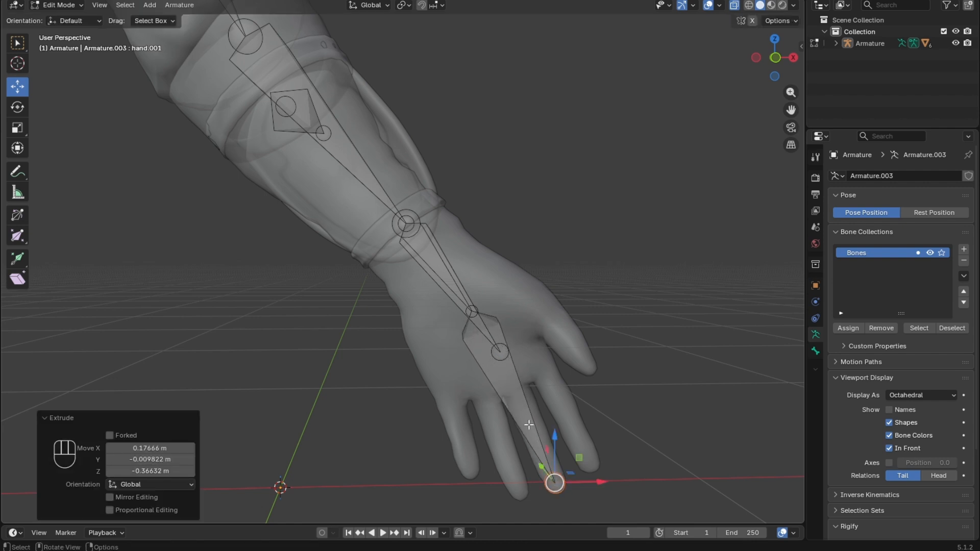
Step: Subdivide the new middle-finger bone with 3 cuts
left_click(507, 400)
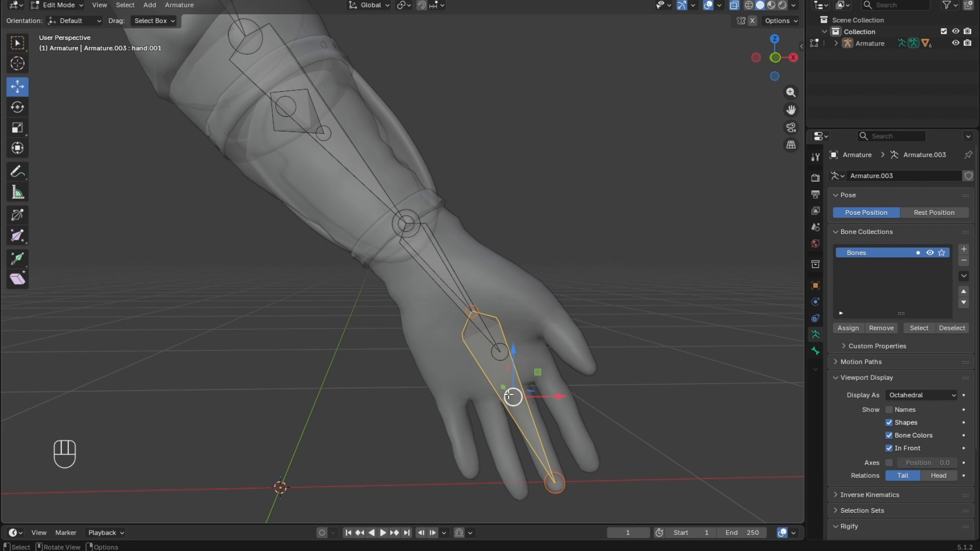
right_click(499, 368)
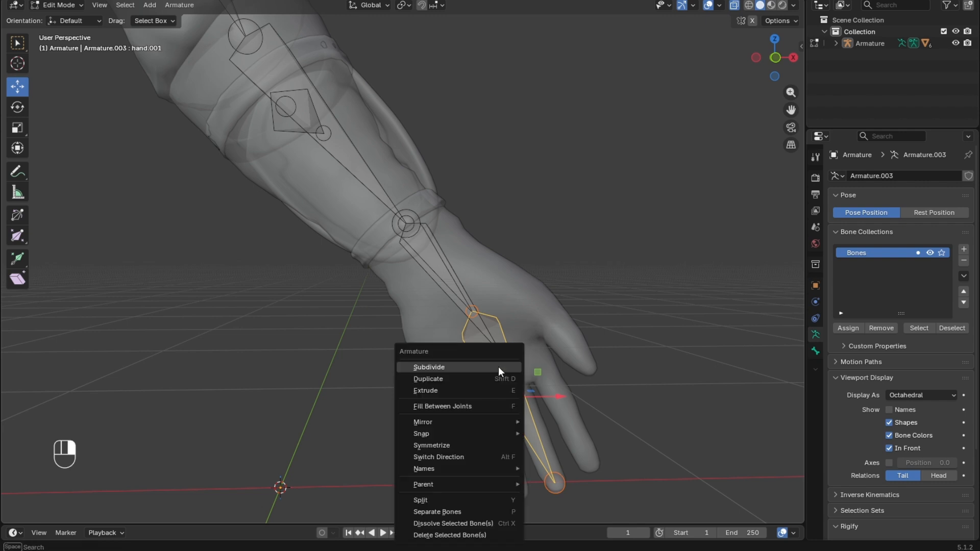
left_click(432, 368)
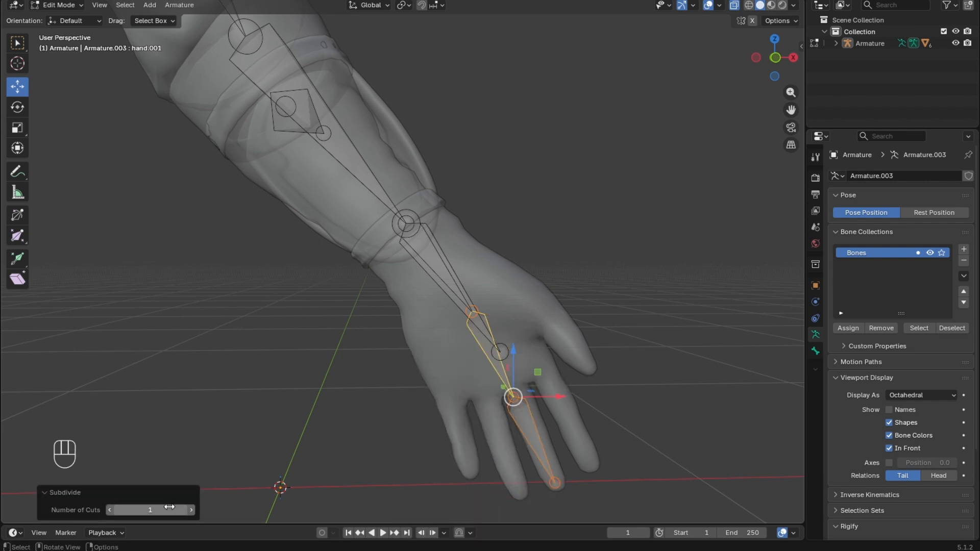
left_click(168, 510)
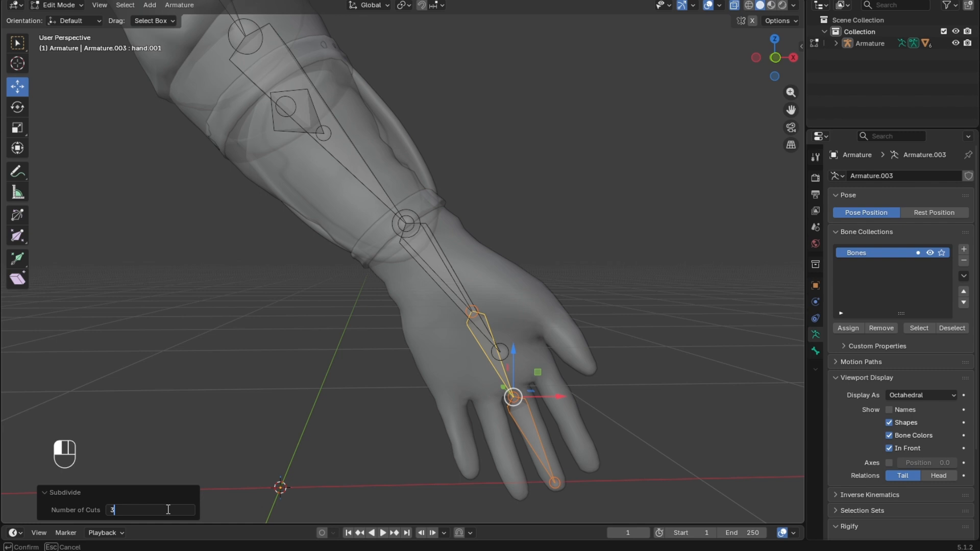
key("Return")
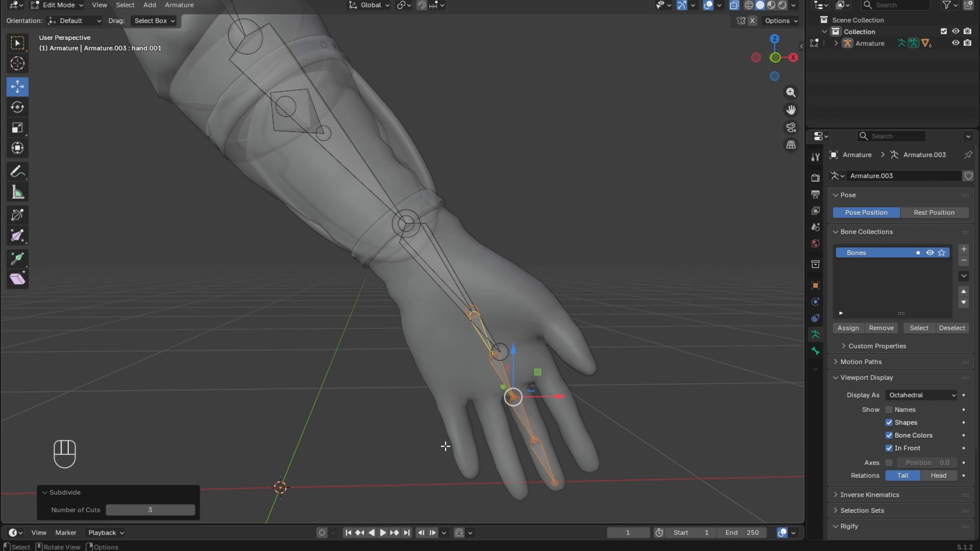
Step: Move the three inner joints of the middle-finger chain down along the finger to line up with its knuckles
left_click(534, 440)
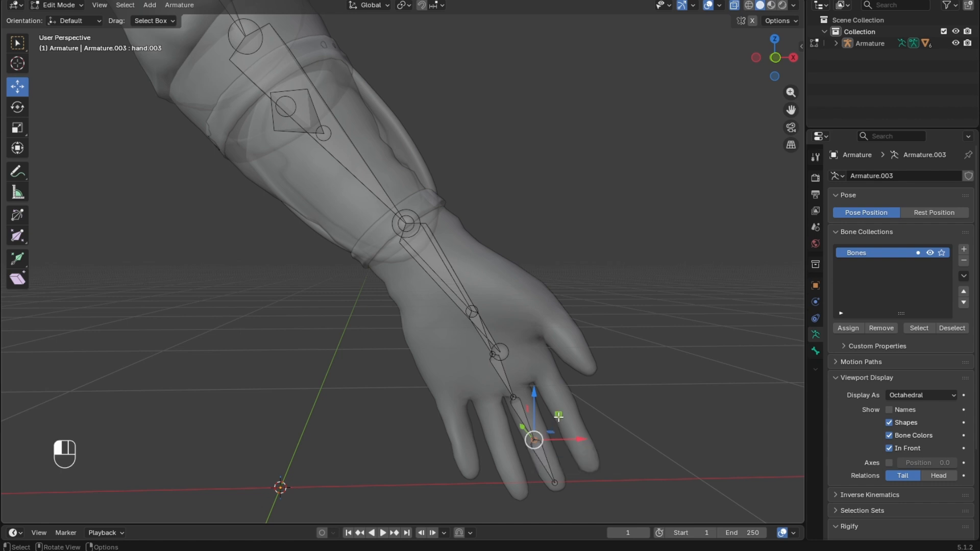
left_click_drag(559, 416, 567, 430)
left_click(517, 397)
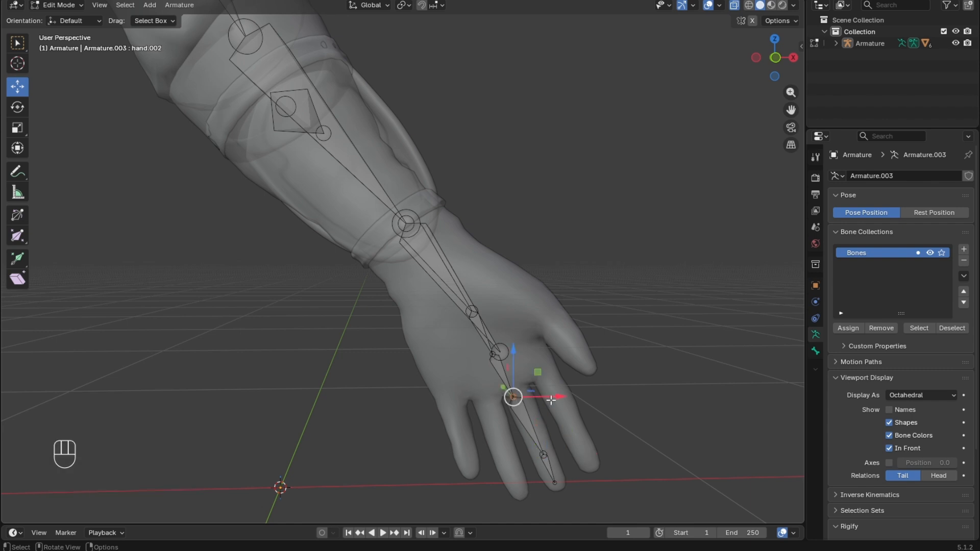
left_click_drag(540, 373, 562, 402)
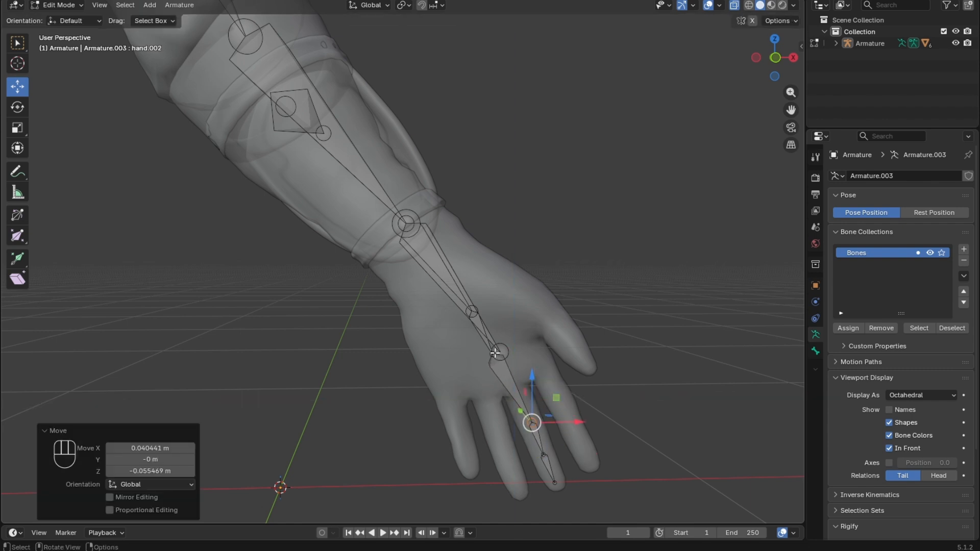
left_click(495, 352)
left_click(499, 352)
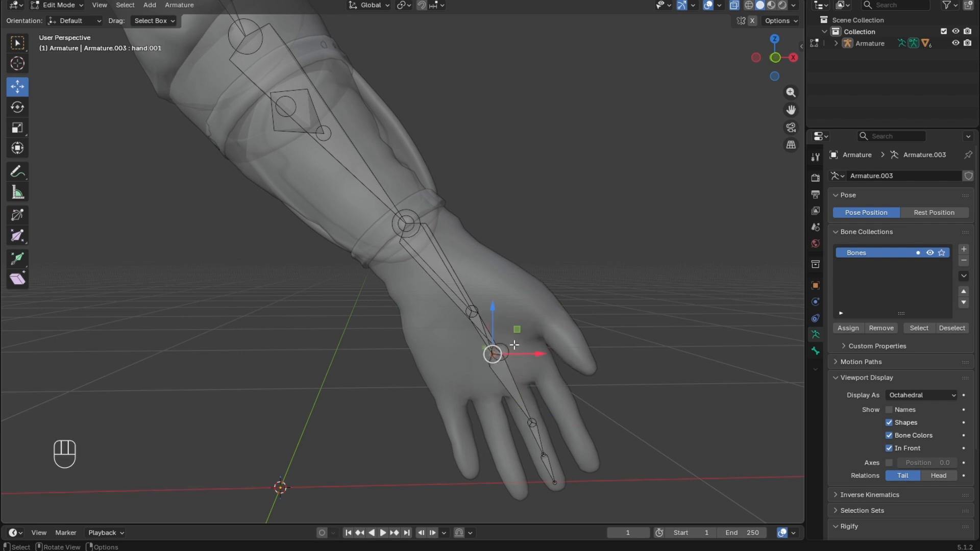
left_click_drag(517, 331, 538, 360)
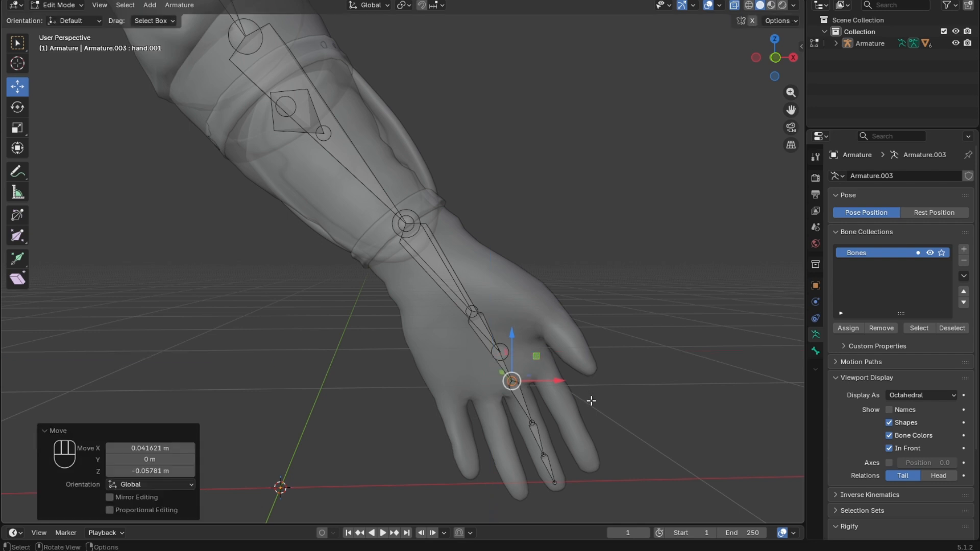
Step: Shift the middle-finger bones about 0.013 m along Y, and nudge the chain without its fingertip bone slightly further to centre it in the finger
middle_click_drag(669, 420, 565, 406)
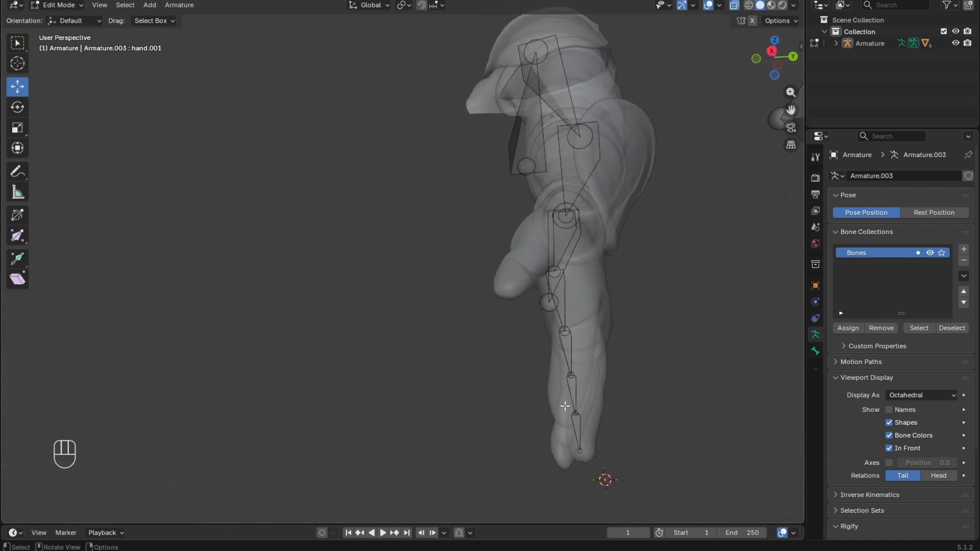
left_click(560, 295)
left_click(563, 295)
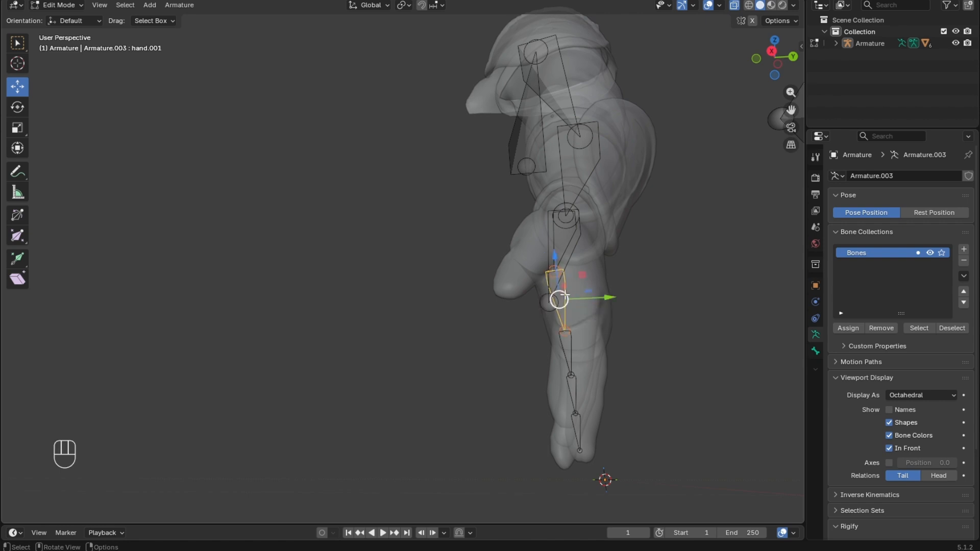
left_click(568, 353, "shift")
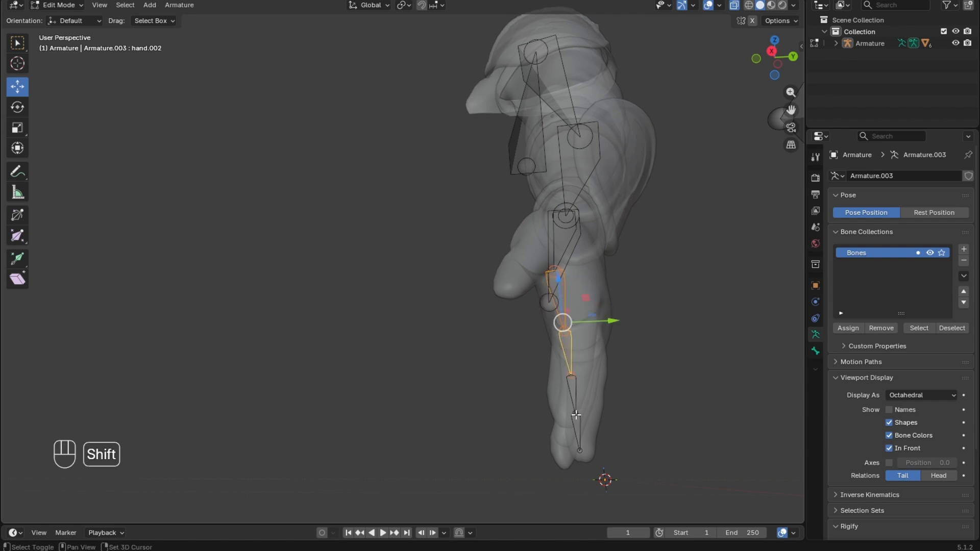
left_click(576, 422, "shift")
left_click_drag(619, 361, 629, 360)
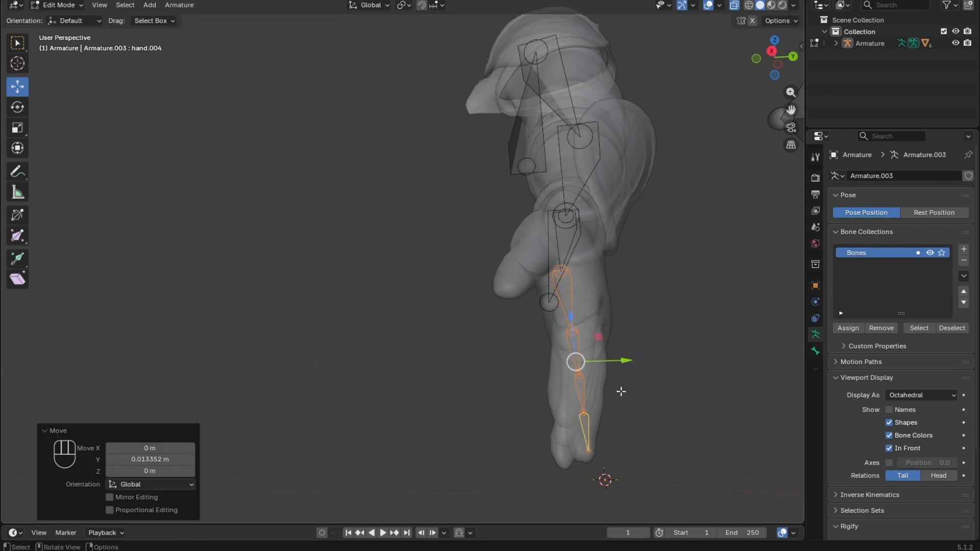
left_click(585, 419, "shift")
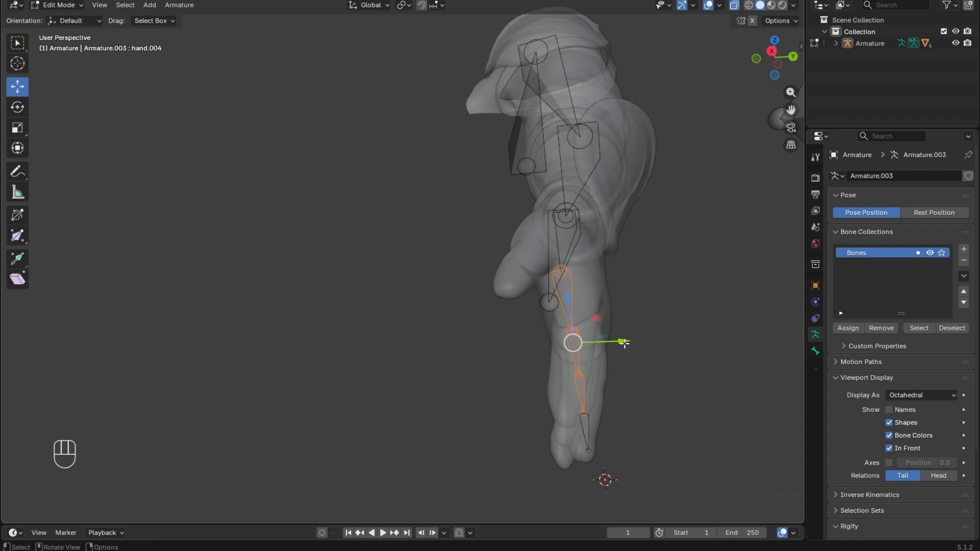
left_click_drag(624, 343, 626, 346)
left_click(659, 372)
Step: Duplicate the four middle-finger bones and place the copy in the index finger, offset about 0.05 m X, 0.02 m Y and 0.04 m Z
middle_click_drag(659, 372, 697, 434)
left_click(532, 339)
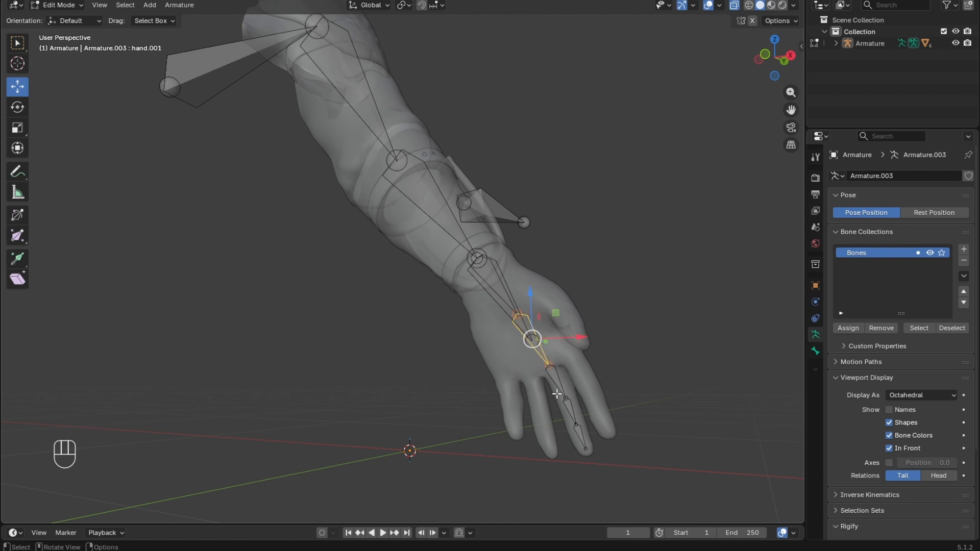
left_click(578, 435, "shift")
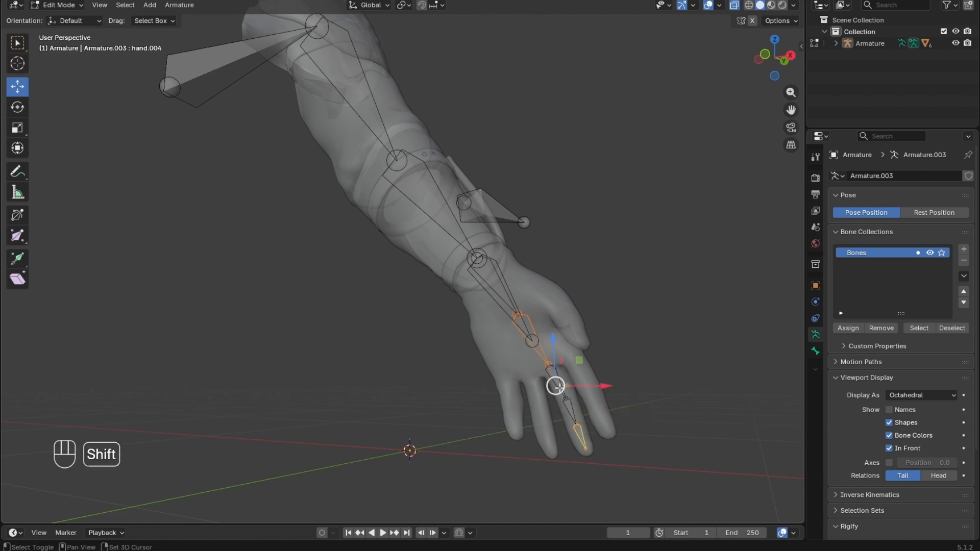
left_click(561, 389, "shift")
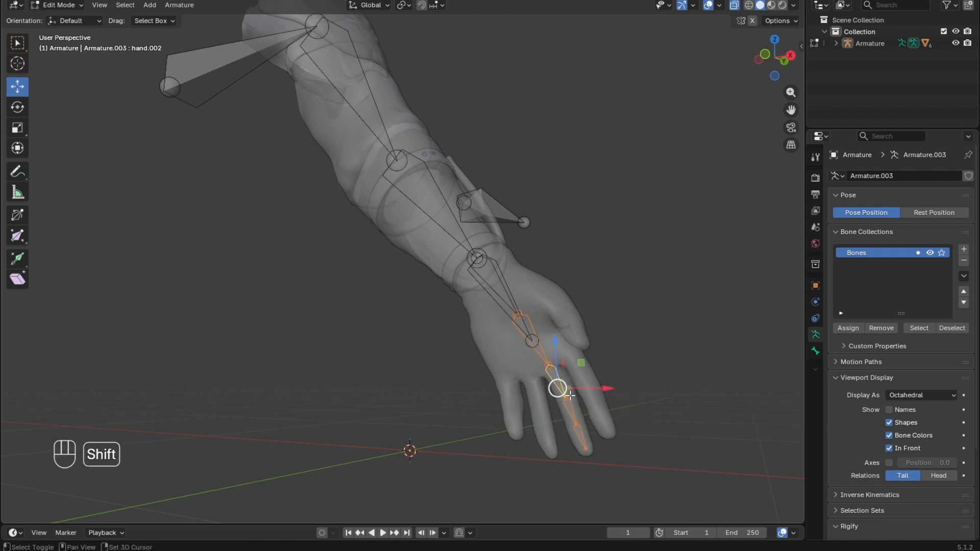
key("shift+d")
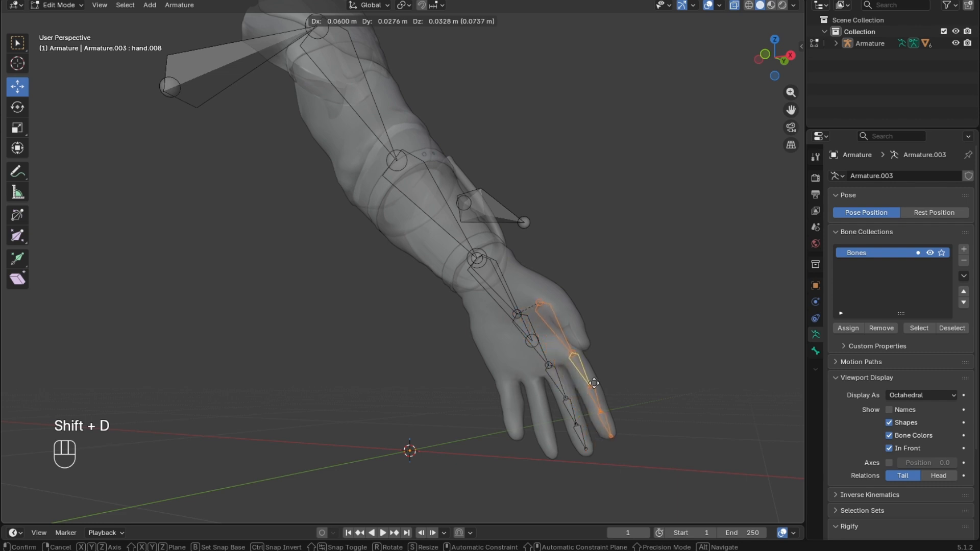
left_click(589, 382)
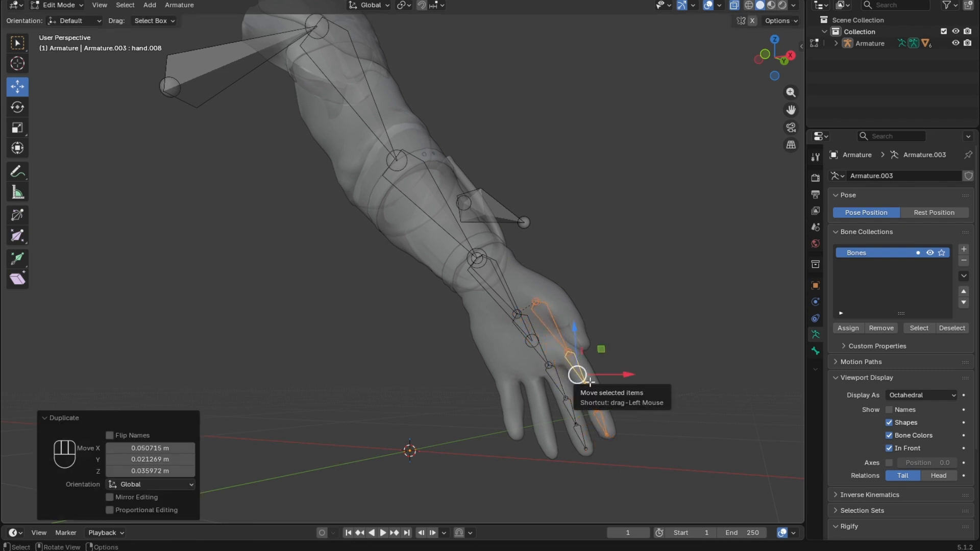
Step: Duplicate the finger bone chain twice more, placing one copy in the ring finger and one at the pinky
key("shift")
key("shift+d")
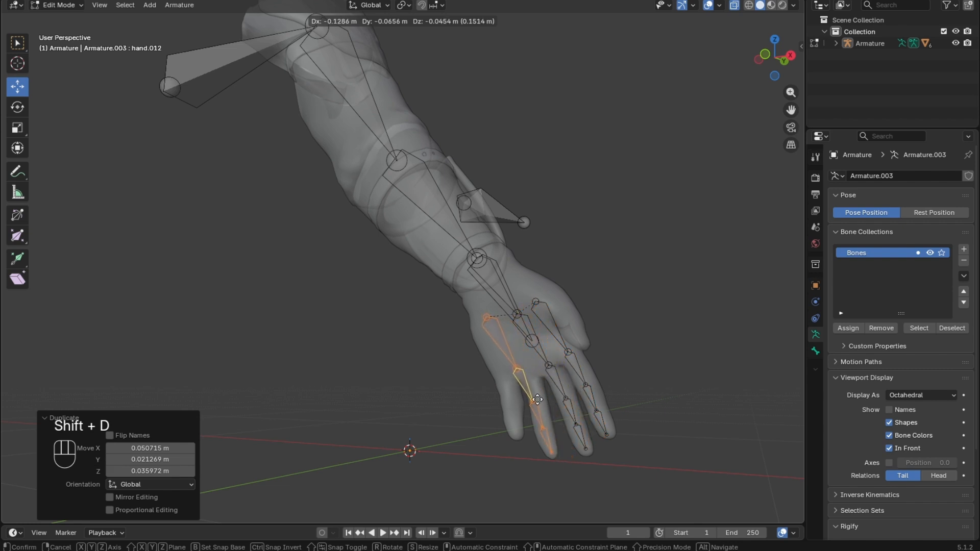
left_click(538, 400)
key("shift+d")
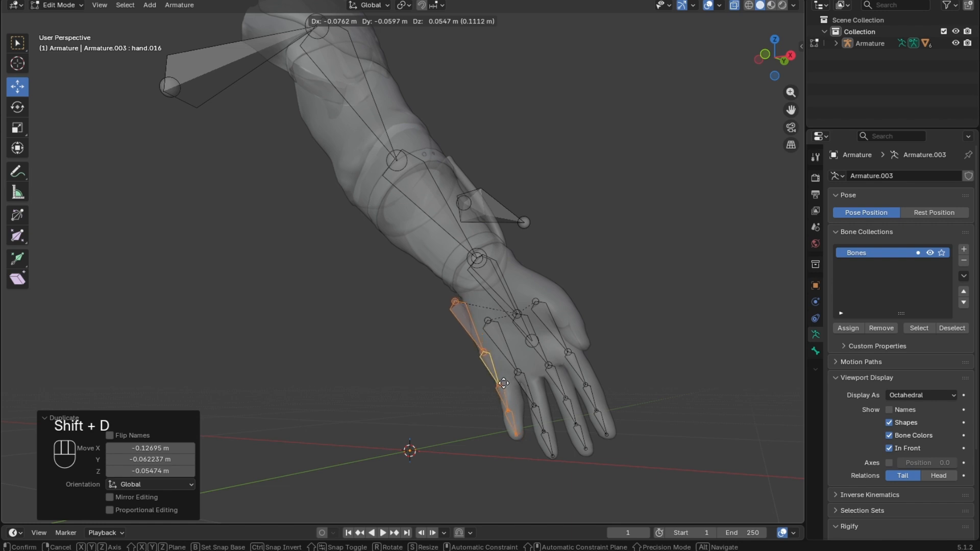
left_click(504, 383)
Step: Isolate the pinky bone chain by hiding all other bones and move it into the pinky finger
middle_click_drag(660, 409, 702, 391)
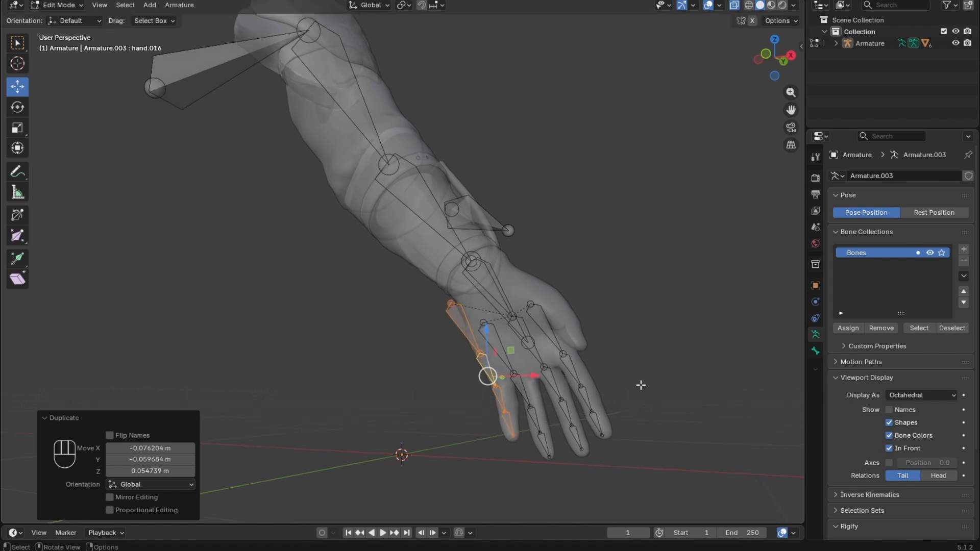
middle_click_drag(641, 385, 684, 382)
left_click(55, 418)
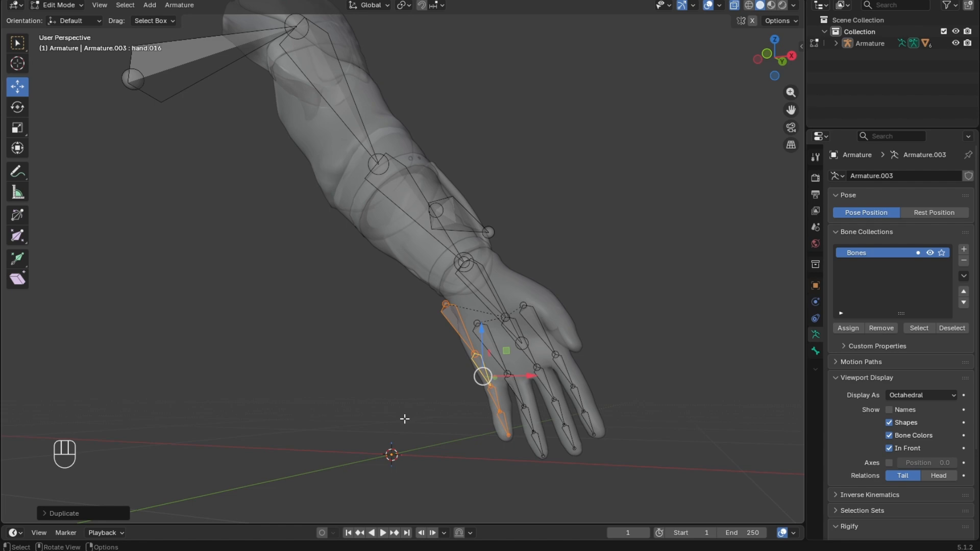
middle_click_drag(419, 383, 202, 376)
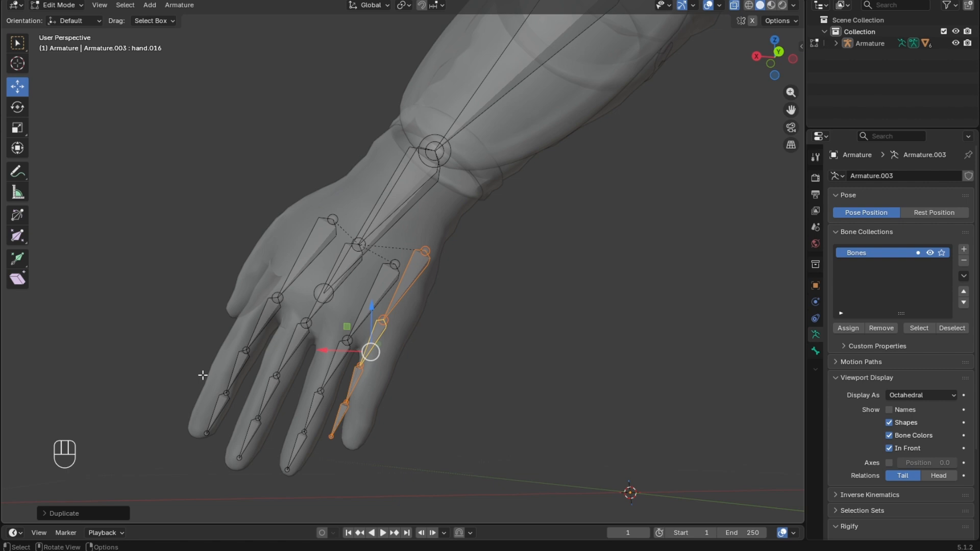
key("shift+h")
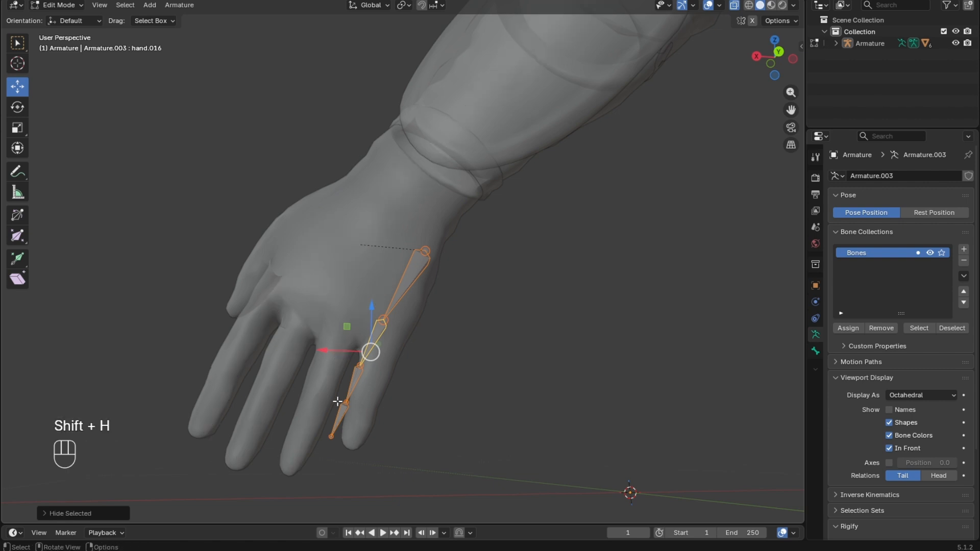
middle_click_drag(338, 401, 283, 401)
left_click_drag(242, 339, 219, 333)
middle_click_drag(341, 360, 312, 379)
left_click_drag(200, 366, 189, 366)
middle_click_drag(322, 434, 398, 427)
left_click_drag(318, 326, 332, 339)
Step: Reposition the pinky's palm bone and move the two outer finger joints to match the pinky's bends
left_click(393, 290)
left_click_drag(364, 270, 346, 265)
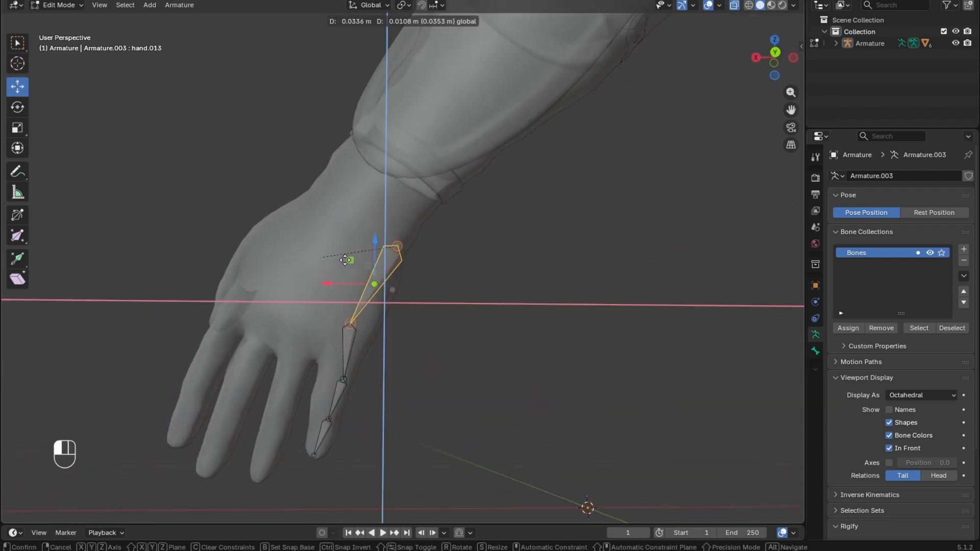
left_click(344, 379)
left_click_drag(319, 356, 312, 352)
left_click(328, 419)
left_click_drag(304, 392, 298, 395)
left_click(336, 377)
left_click_drag(314, 354, 297, 407)
left_click(323, 420)
Step: Move the pinky's knuckle joint and the chain's base joint inward so the palm bone sits within the hand
left_click(349, 324)
left_click_drag(326, 302, 318, 325)
left_click(396, 247)
left_click_drag(377, 229, 346, 266)
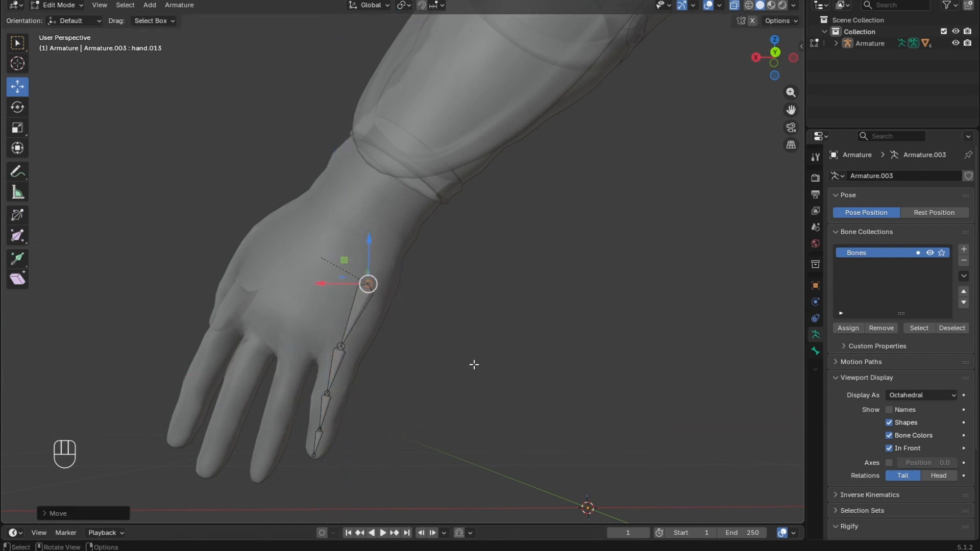
Step: Reveal all hidden bones of the armature and clear the selection
key("alt+h")
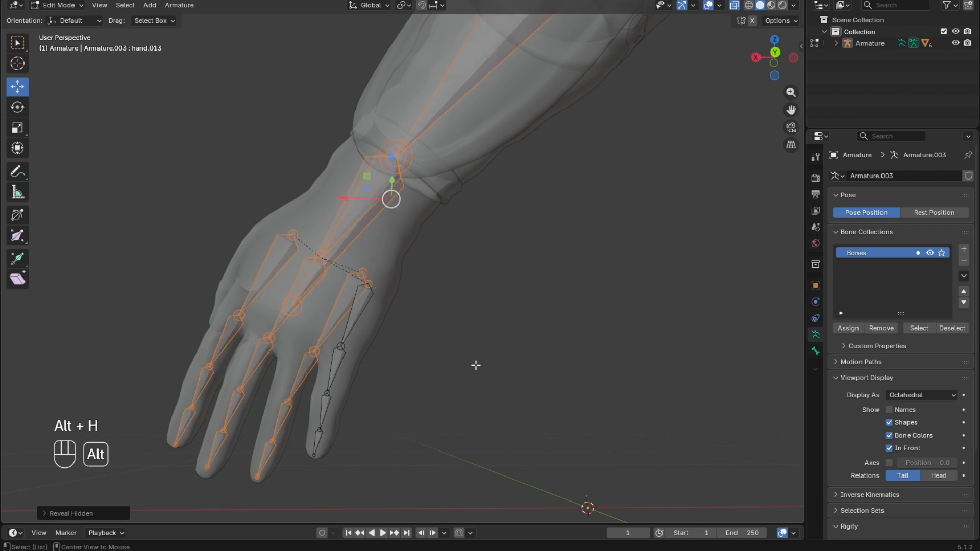
middle_click_drag(430, 400, 475, 397)
left_click(578, 401)
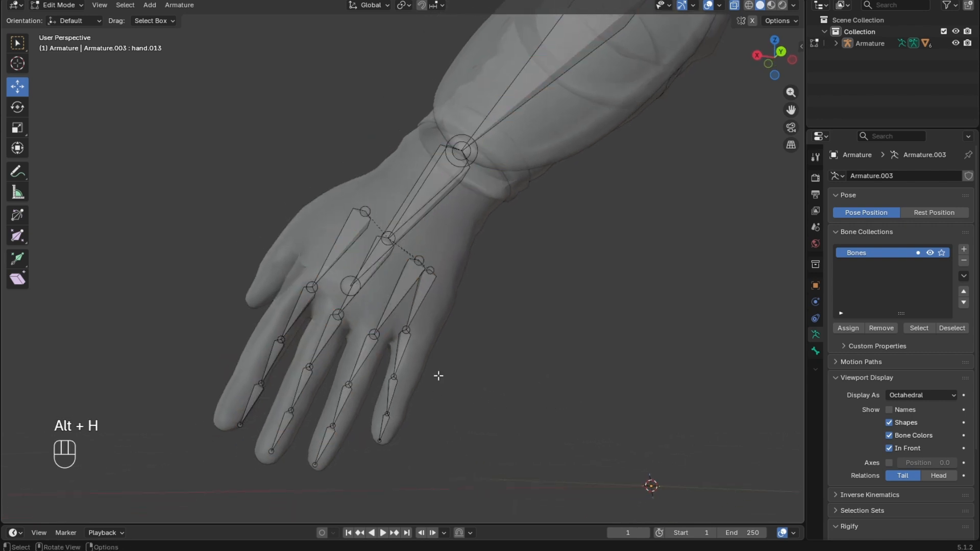
Step: Reposition the pinky's knuckle joint and palm bone within the outer side of the hand
left_click(407, 330)
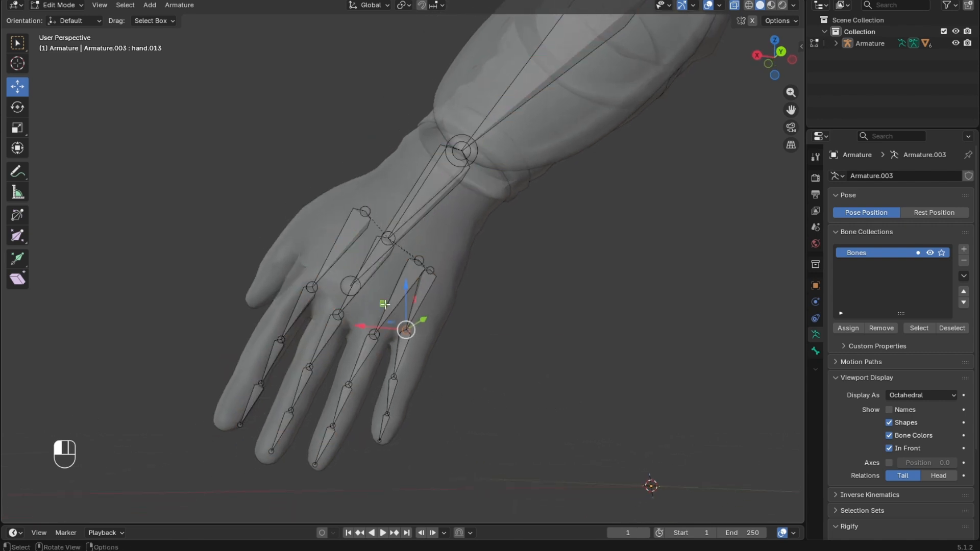
left_click_drag(384, 304, 409, 278)
left_click(429, 282)
middle_click_drag(438, 313, 426, 310)
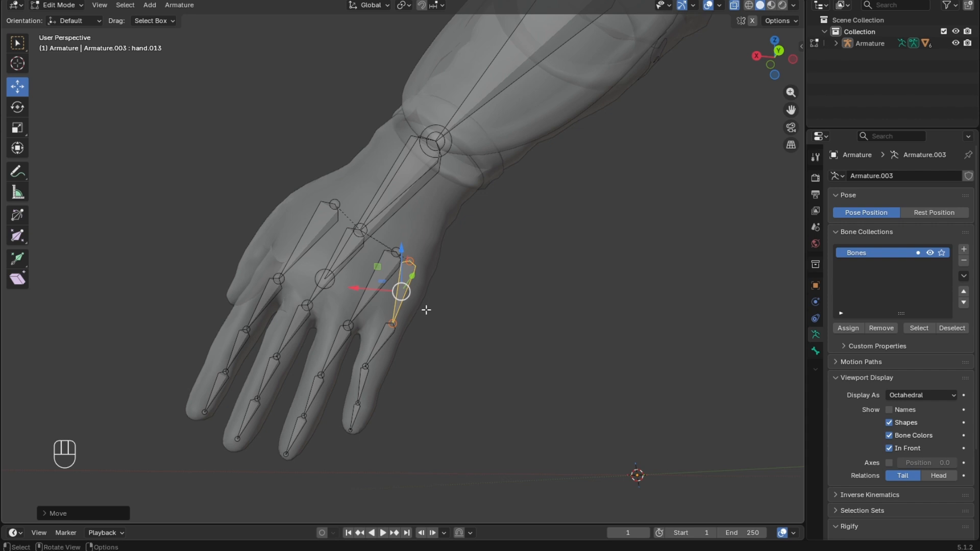
Step: Shift the pinky's middle joint and knuckle joint to line up with the finger's bends
left_click(365, 367)
left_click_drag(346, 342, 350, 340)
left_click(392, 323)
left_click_drag(366, 298, 372, 311)
middle_click_drag(533, 395, 504, 386)
Step: Move the ring finger's palm bone and fine-tune its two outer finger joints
left_click(385, 279)
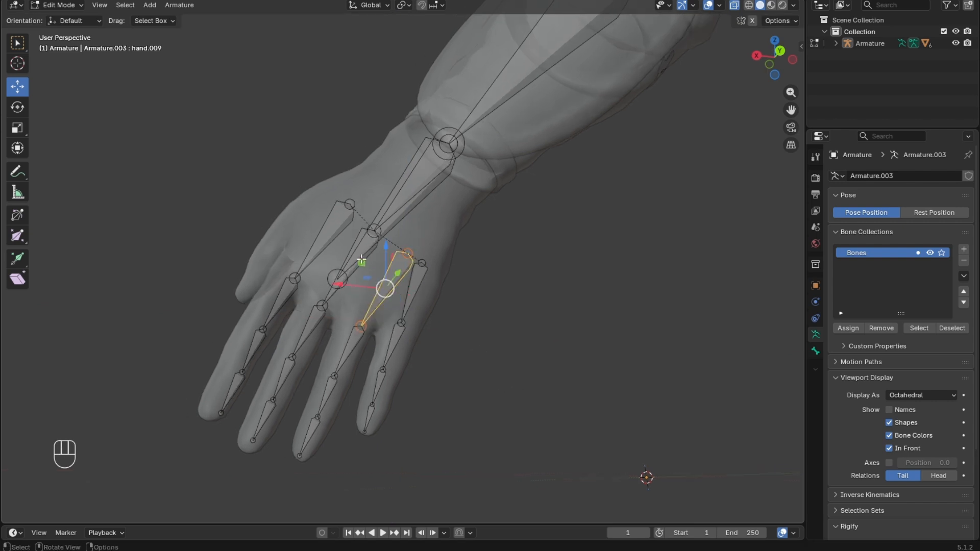
left_click_drag(361, 262, 353, 252)
left_click(318, 416)
left_click_drag(291, 386, 292, 389)
left_click(334, 376)
left_click_drag(311, 351, 311, 352)
middle_click_drag(468, 370, 408, 365)
Step: Isolate the ring finger's bone chain by hiding all other bones and shift it slightly within the finger
left_click(286, 266)
left_click(216, 411, "ctrl")
key("shift+h")
middle_click_drag(327, 396, 224, 408)
middle_click_drag(225, 408, 359, 271, "shift")
left_click_drag(188, 340, 177, 336)
middle_click_drag(347, 352, 570, 363)
Step: Raise the ring finger's knuckle joint slightly, nudge one of its outer joints, and clear the selection
left_click(417, 317)
left_click_drag(415, 282, 416, 278)
left_click(461, 412)
left_click_drag(484, 414, 479, 416)
left_click(669, 409)
middle_click_drag(669, 409, 582, 411)
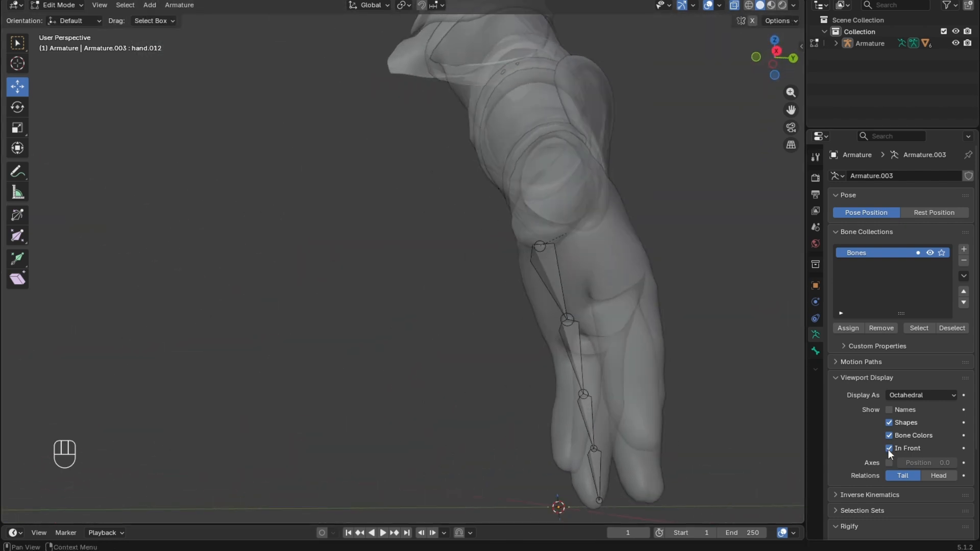
Step: Turn off the armature's In Front display and the viewport X-ray to check for bones poking through the mesh
left_click(888, 449)
middle_click_drag(628, 357, 715, 342)
left_click(735, 5)
middle_click_drag(529, 338, 587, 375)
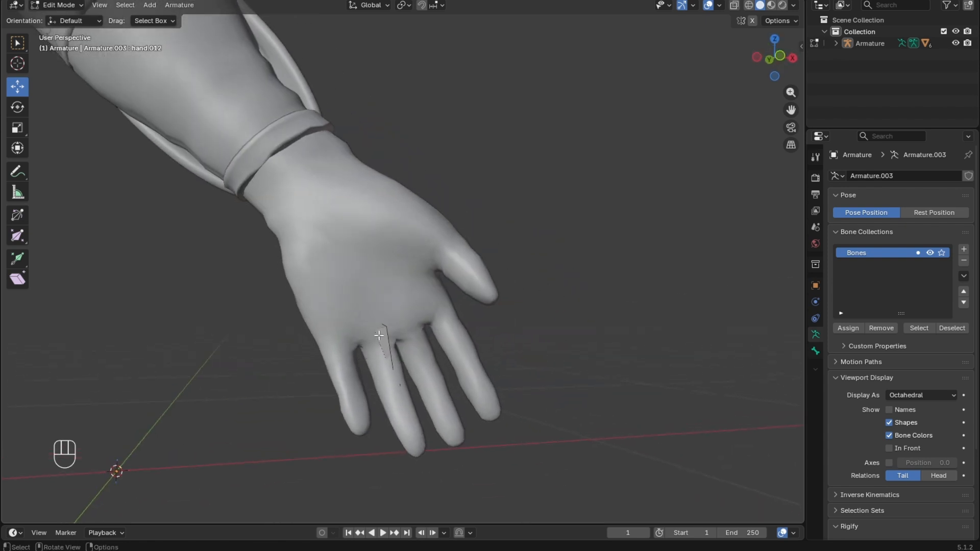
Step: Move the ring finger's knuckle joint along Y so the protruding bones sit inside the mesh
middle_click_drag(371, 324, 506, 371)
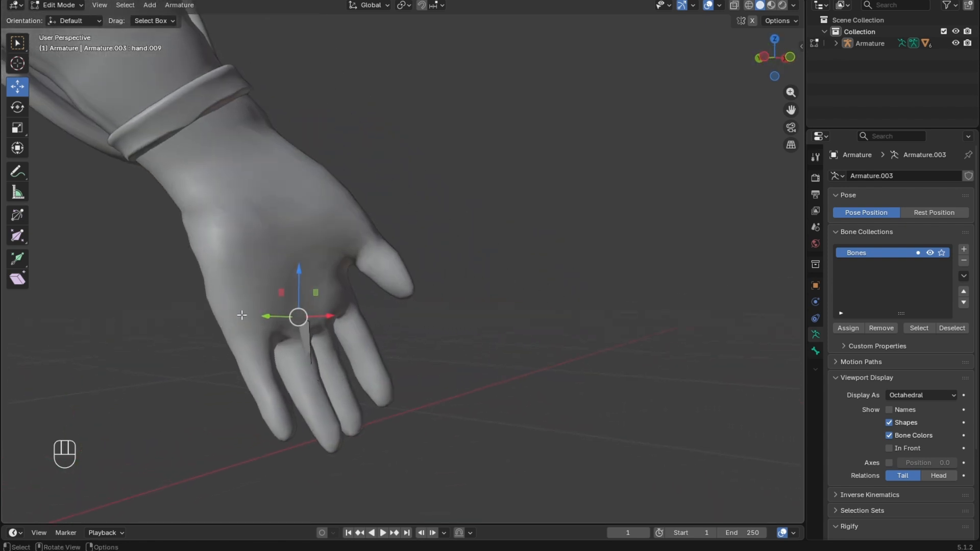
middle_click_drag(319, 339, 207, 319)
left_click_drag(227, 319, 218, 317)
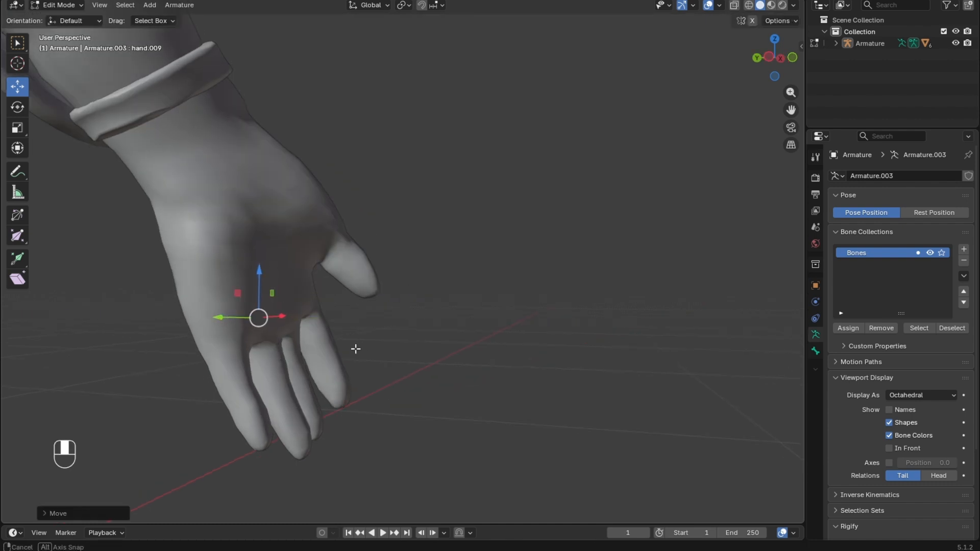
mouse_move(354, 345)
middle_mouse_down()
mouse_move(243, 350)
mouse_move(429, 376)
mouse_move(340, 382)
mouse_move(295, 372)
middle_mouse_up()
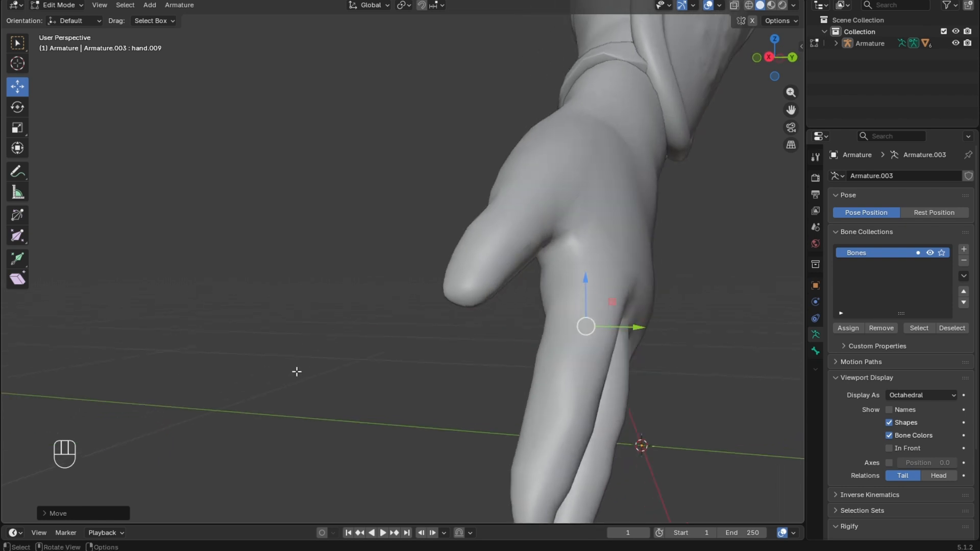
Step: Turn the viewport X-ray and the armature's In Front display back on
left_click(734, 5)
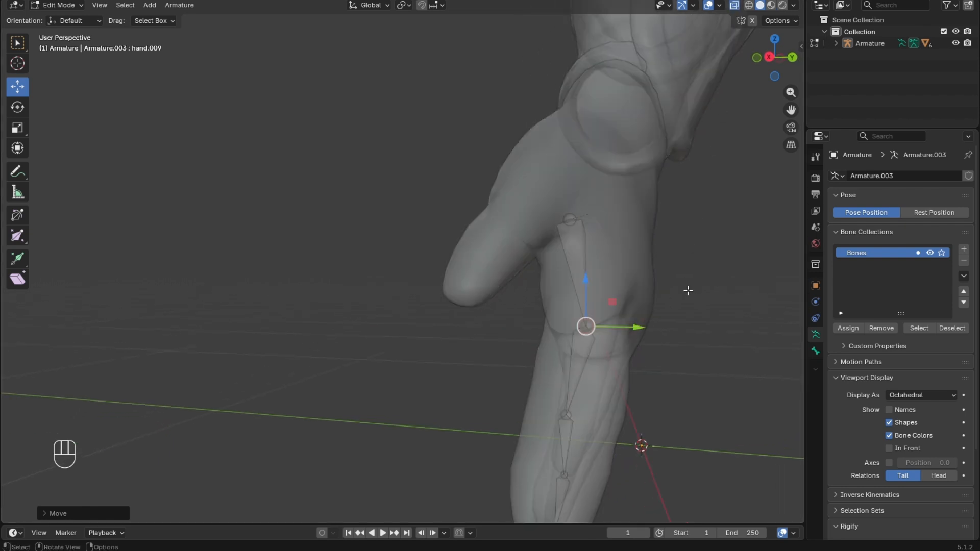
middle_click_drag(686, 287, 786, 332)
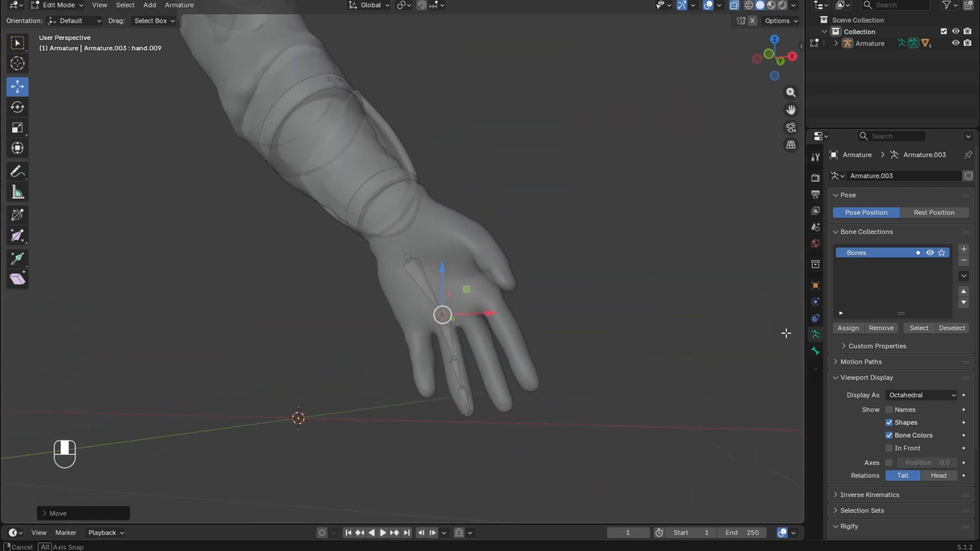
left_click(889, 448)
scroll(491, 385, "up", 2)
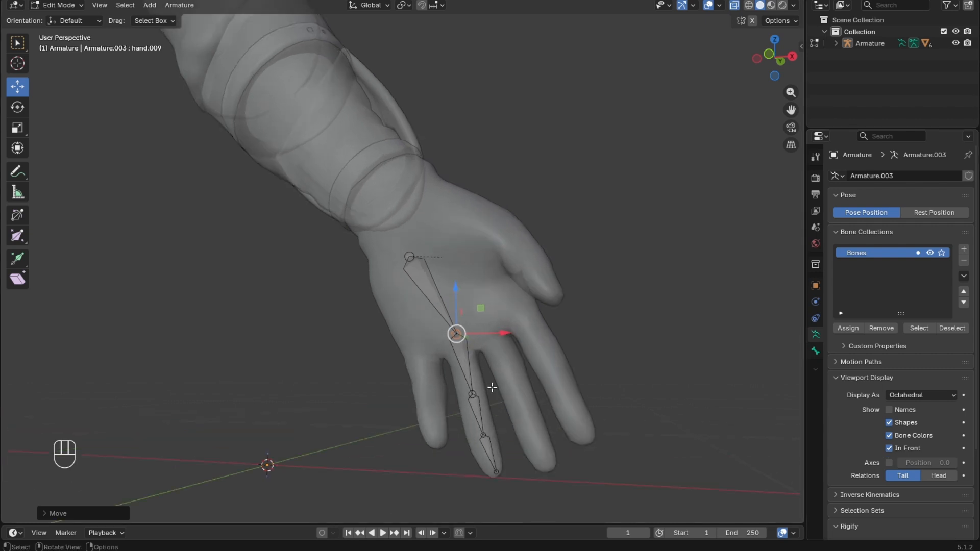
Step: Unhide all bones around the ring finger chain and clear the selection
middle_click_drag(544, 393, 350, 403)
key("alt+h")
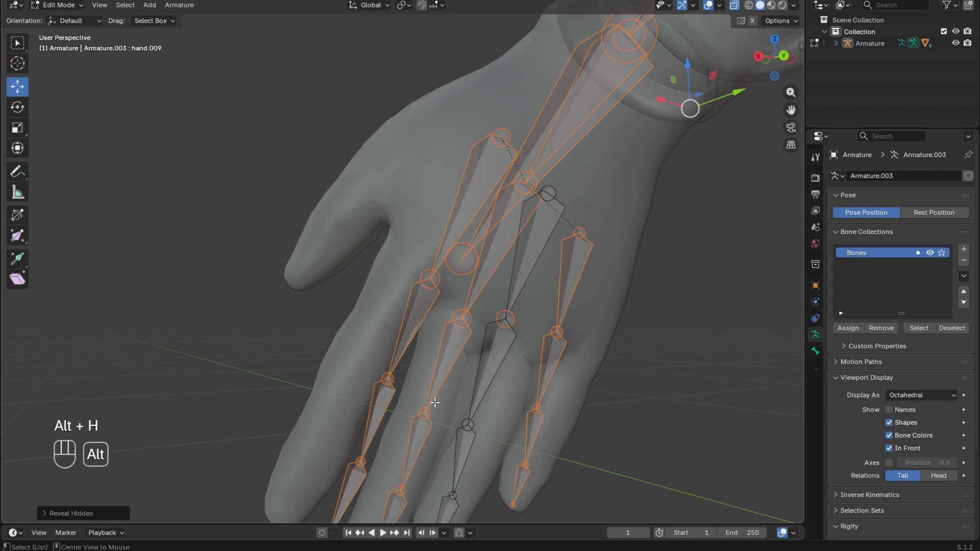
left_click(577, 396)
middle_click_drag(619, 402, 601, 398)
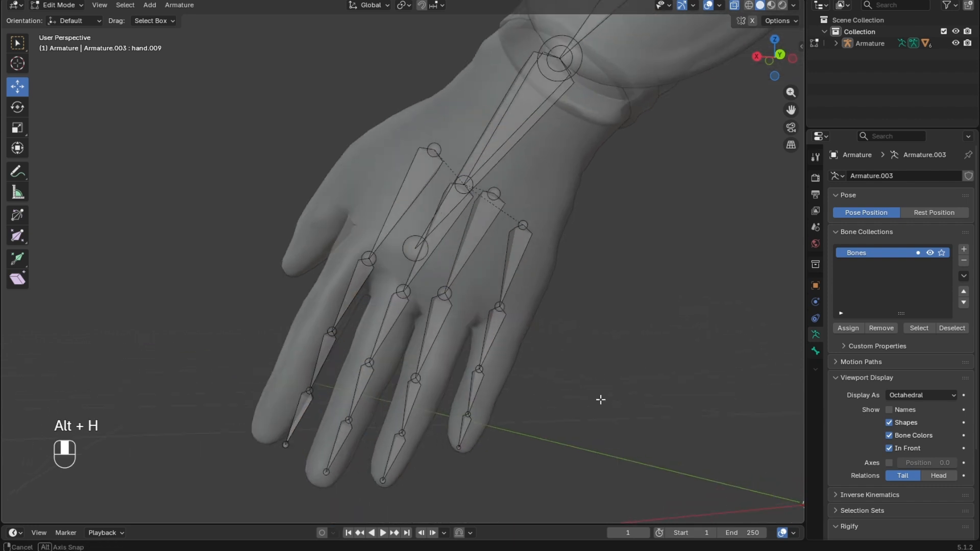
Step: Select the index finger's whole bone chain, including its palm bone, and move it into the index finger
left_click(394, 221)
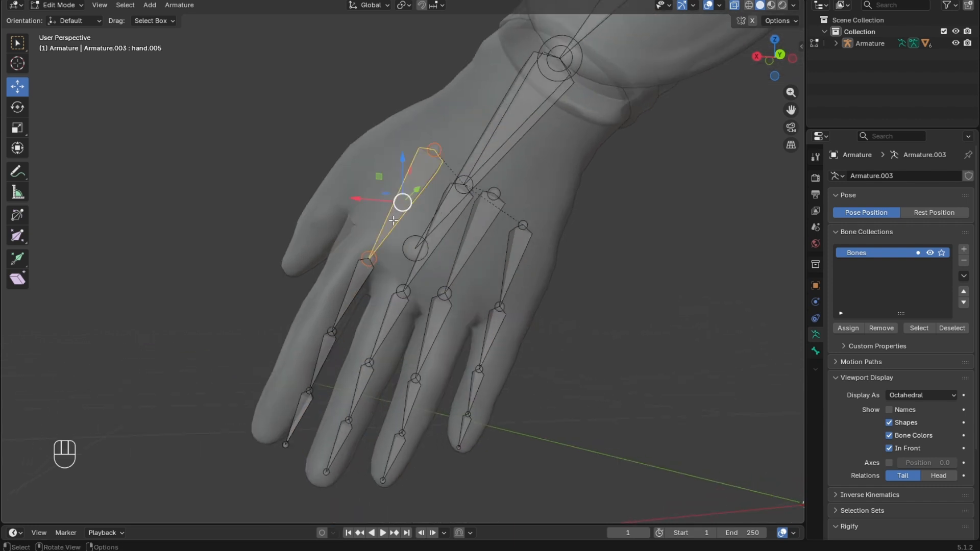
key("shift")
left_click(322, 355, "shift")
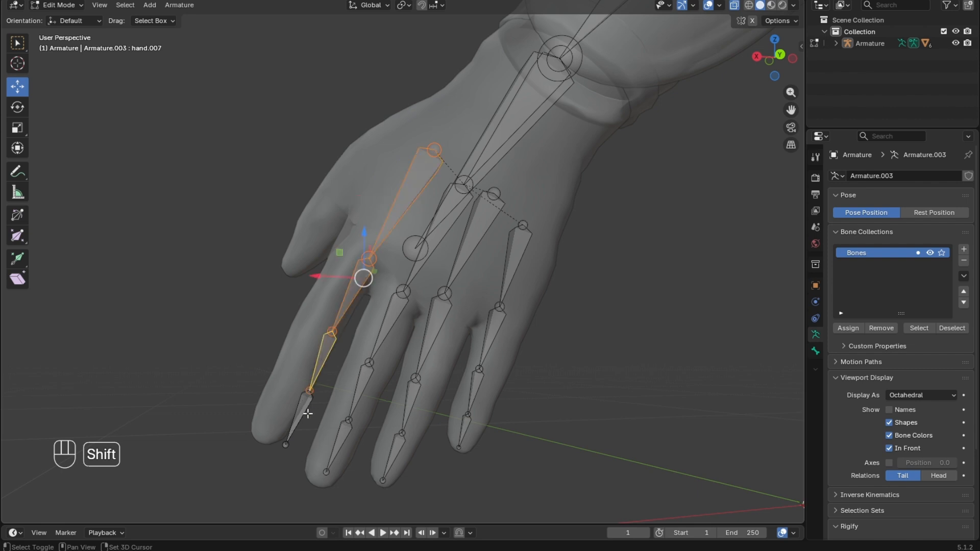
left_click(304, 411, "shift")
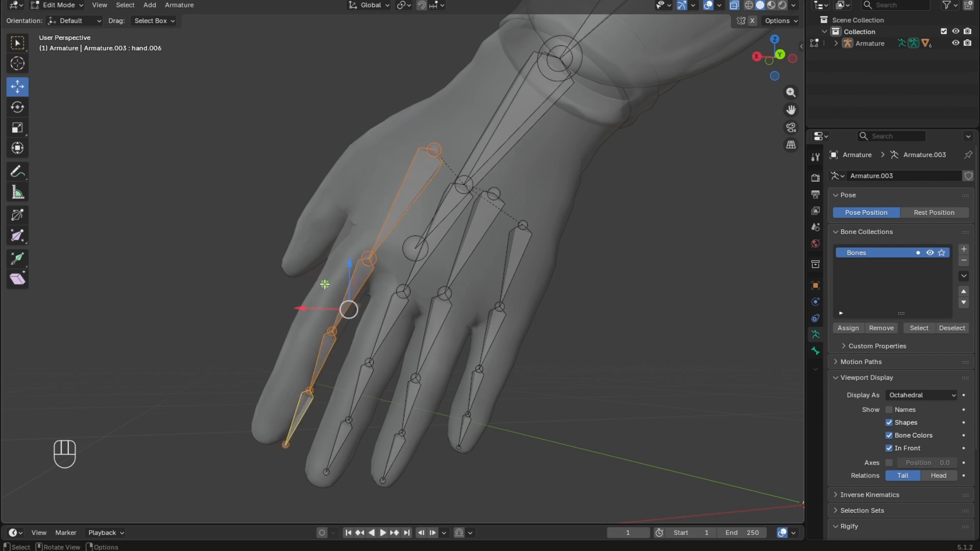
left_click_drag(324, 284, 306, 277)
left_click(289, 333)
middle_click_drag(289, 333, 440, 327)
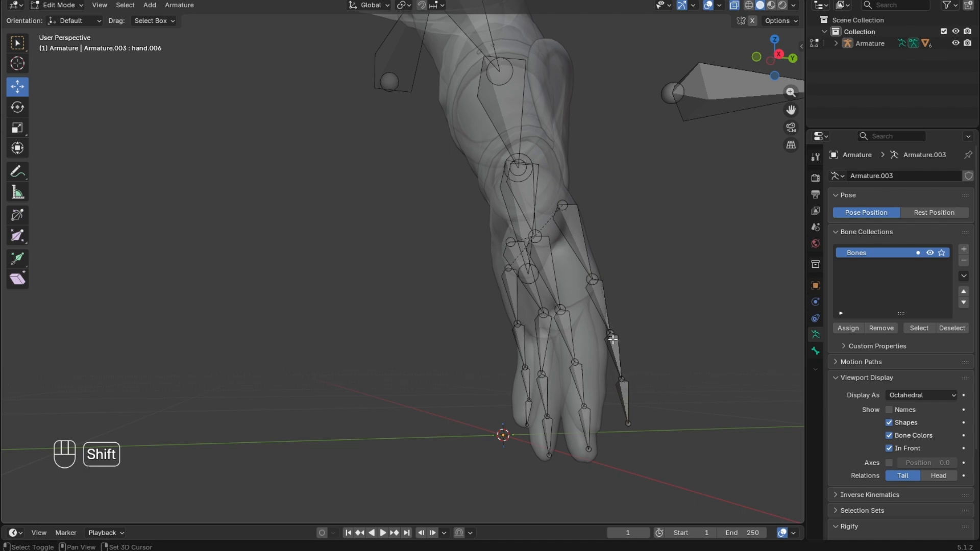
Step: Move the index finger's two outer bones along Y into the finger and pull the fingertip joint further in
left_click(613, 341, "shift")
left_click(624, 393, "shift")
left_click_drag(661, 379, 635, 381)
left_click(603, 423)
left_click_drag(644, 425, 631, 424)
Step: Nudge the index finger's middle joint and knuckle joint along Y to centre them in the finger
left_click(587, 334)
left_click_drag(628, 335, 631, 336)
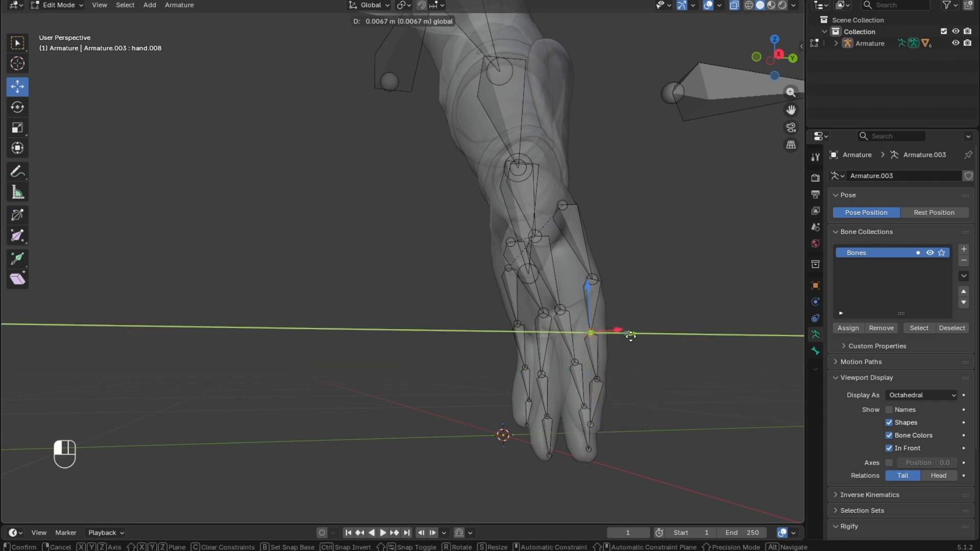
left_click(592, 279)
left_click_drag(631, 280, 621, 282)
Step: Fine-tune two more hand joints, including the one where the middle finger's chain meets the hand bone
left_click(730, 416)
middle_click_drag(729, 416, 661, 422)
left_click(480, 340)
left_click_drag(531, 335, 528, 335)
middle_click_drag(587, 396, 300, 321)
left_click(273, 245)
middle_click_drag(274, 245, 317, 281)
left_click_drag(201, 227, 190, 228)
left_click(319, 361)
middle_click_drag(319, 360, 523, 398)
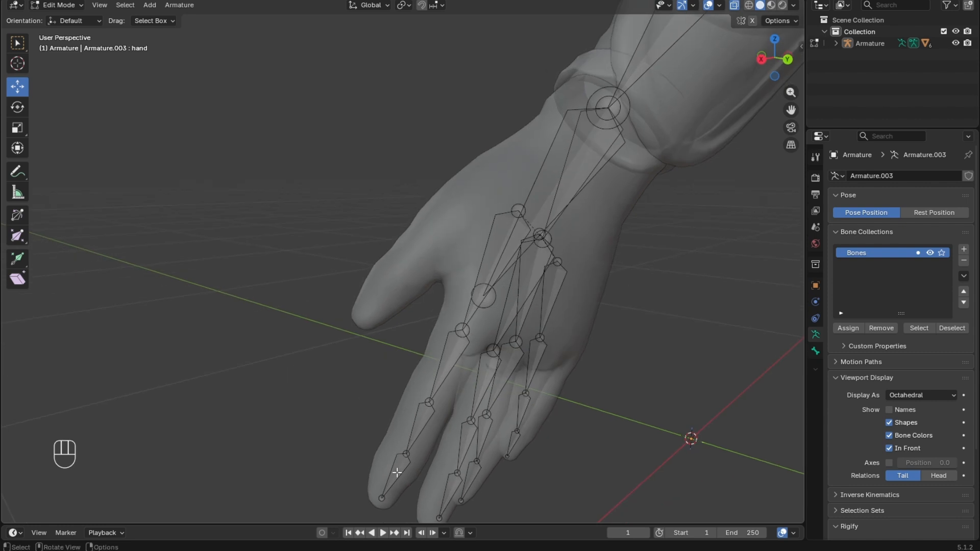
Step: Duplicate the index finger's palm bone and its next two bones, placing the copy beside the thumb
left_click(502, 245)
key("shift")
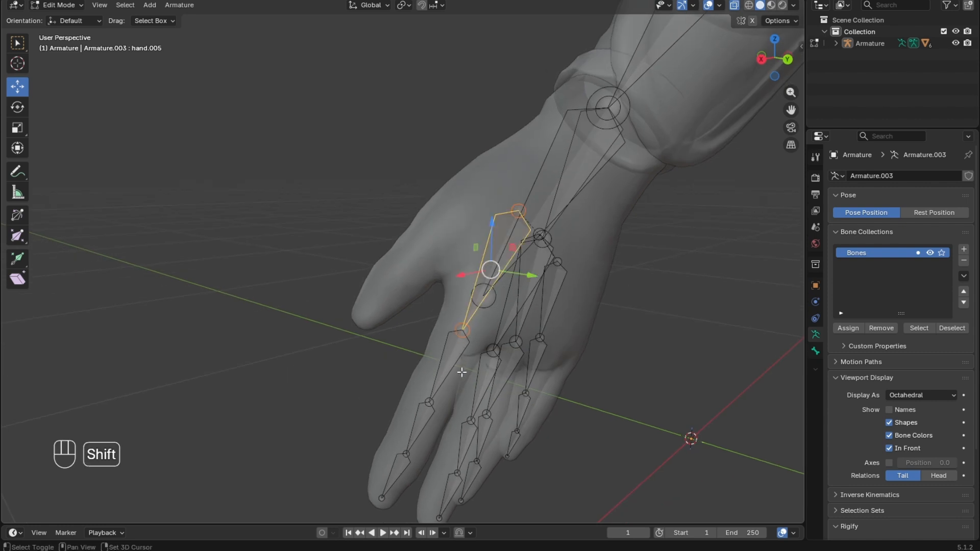
left_click(424, 406, "shift")
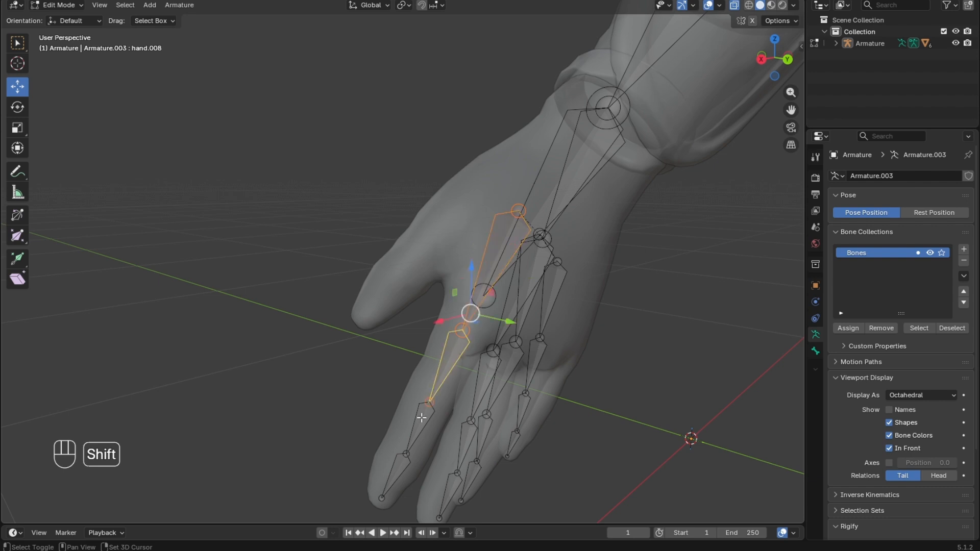
left_click(421, 416, "shift")
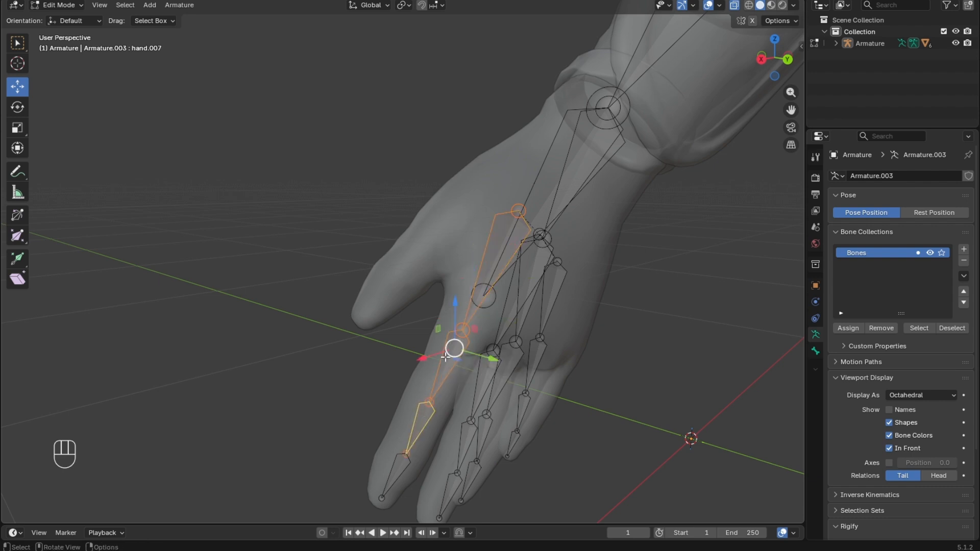
key("shift+d")
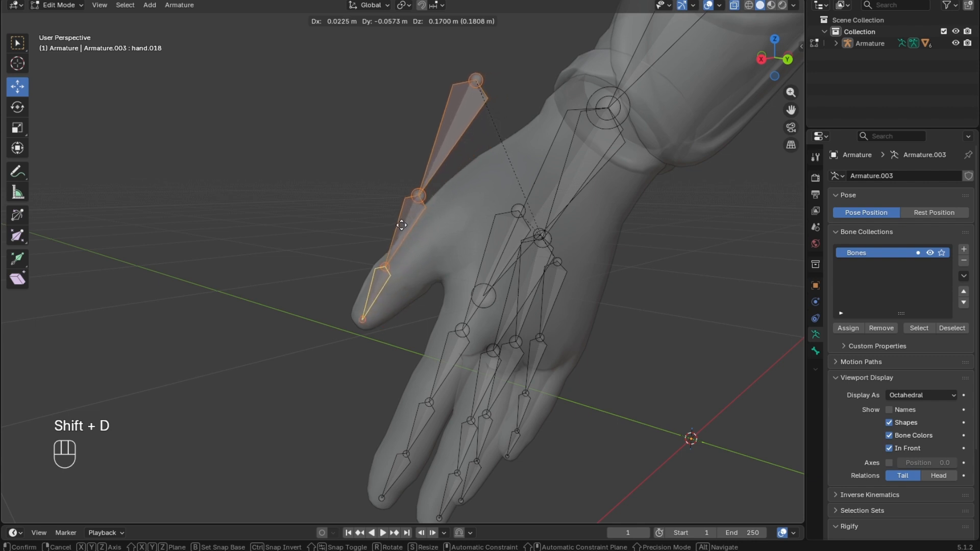
left_click(402, 225)
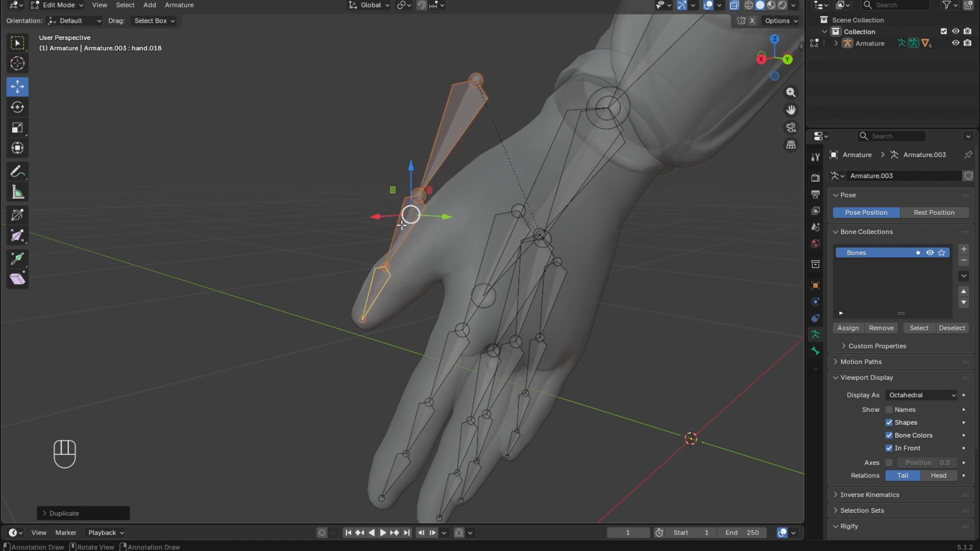
Step: Rotate the duplicated chain to match the thumb's angle and move it into the thumb
left_click(17, 107)
left_click_drag(387, 184, 405, 181)
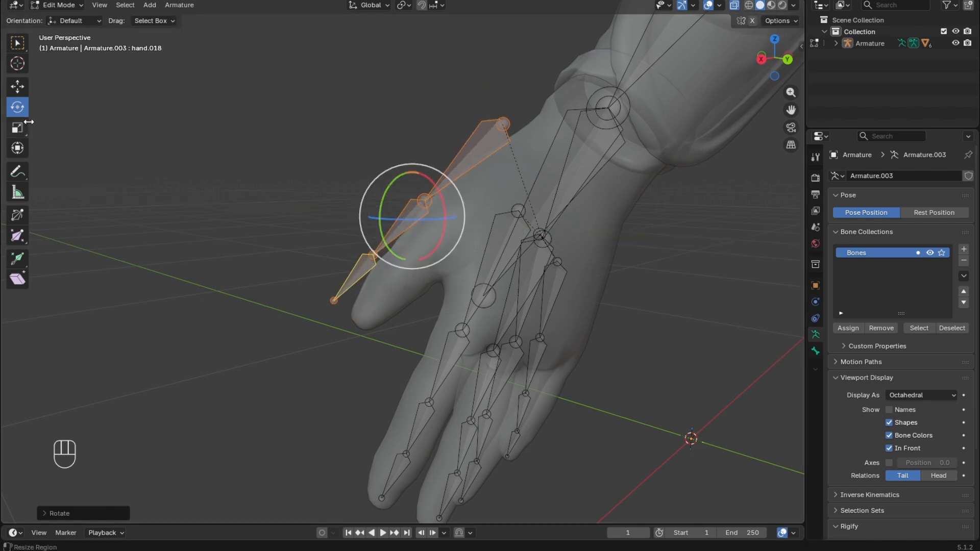
left_click(17, 87)
middle_click_drag(375, 194, 664, 232)
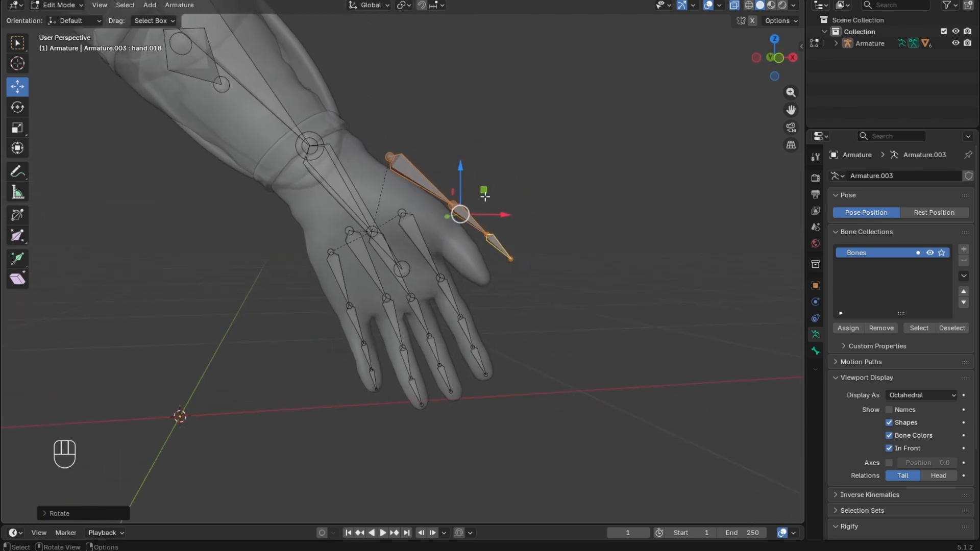
left_click_drag(485, 196, 439, 232)
middle_click_drag(439, 232, 342, 290)
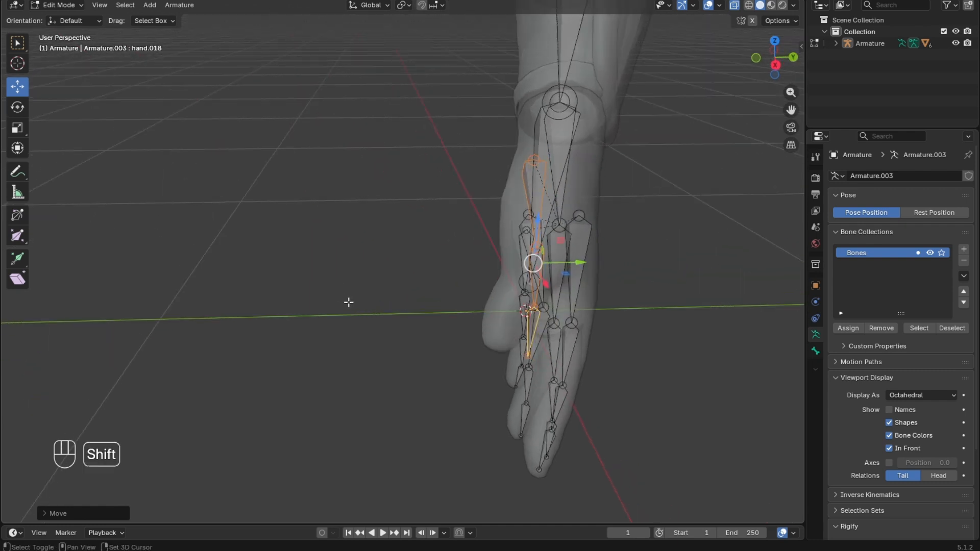
Step: Isolate the thumb's bone chain by hiding all other bones and move its tip and outer joint into the thumb
key("shift+h")
middle_click_drag(490, 319, 485, 372)
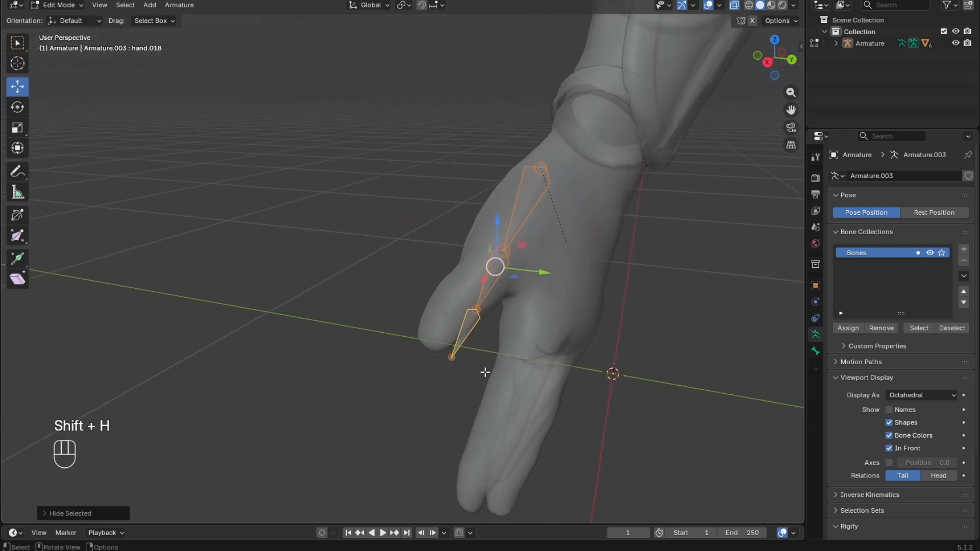
left_click(451, 357)
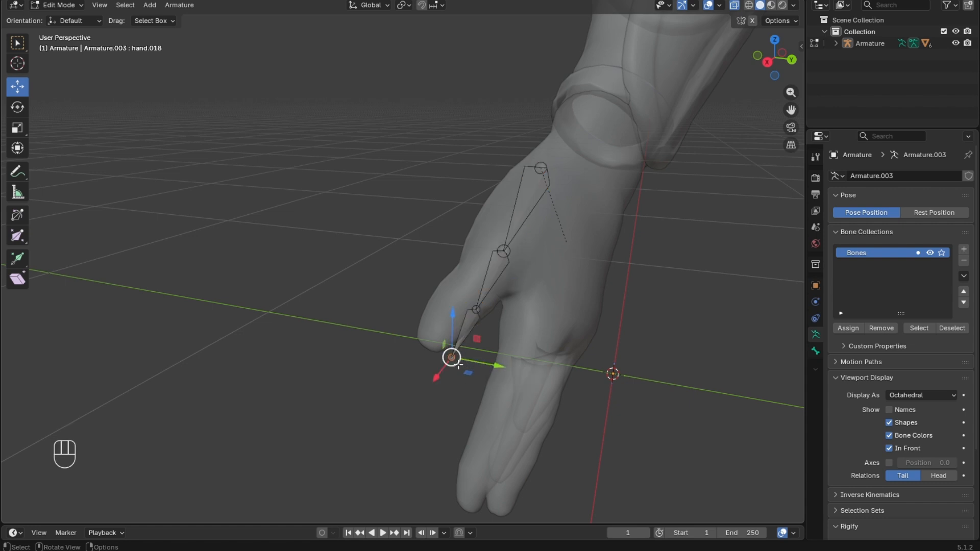
left_click_drag(476, 339, 453, 324)
left_click(475, 309)
left_click_drag(500, 291, 495, 288)
middle_click_drag(496, 289, 447, 275)
Step: Adjust the thumb's tip joint and move its knuckle joint toward the centre of the thumb
left_click(302, 300)
left_click_drag(309, 279, 323, 289)
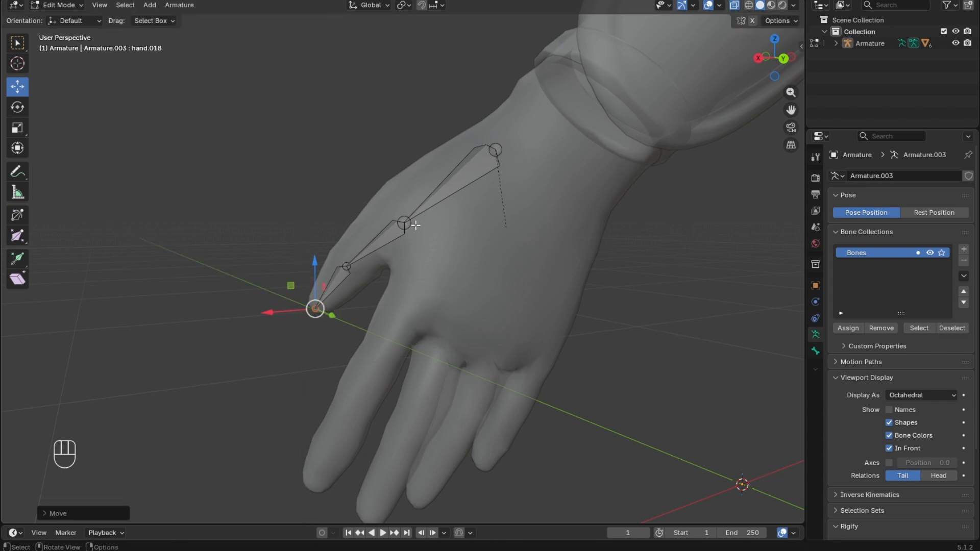
left_click(407, 224)
left_click_drag(418, 197, 411, 185)
middle_click_drag(411, 184, 490, 192)
Step: Shift the thumb's tip, outer joint and knuckle joint along Y to follow the thumb's shape
left_click(538, 327)
left_click_drag(583, 327, 539, 327)
left_click(520, 283)
left_click_drag(566, 283, 559, 283)
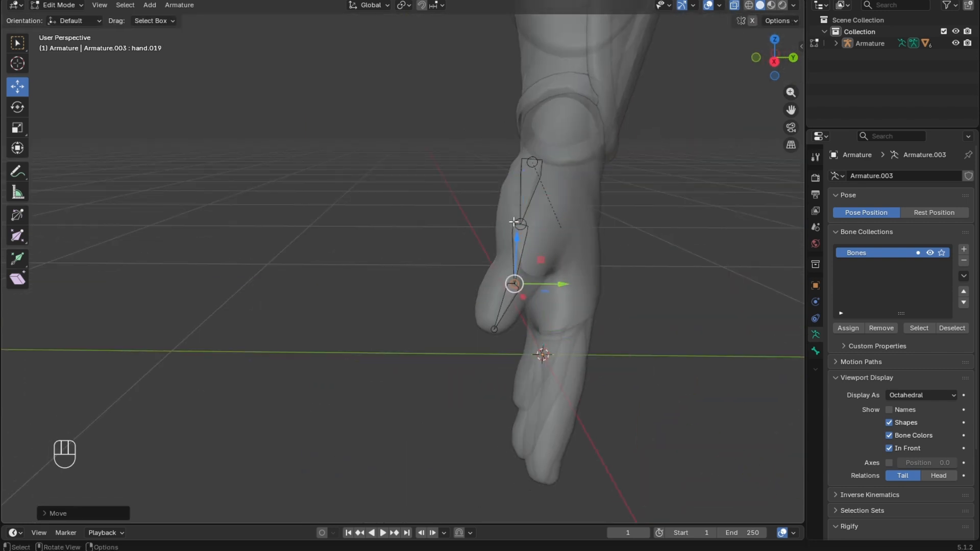
left_click(521, 223)
left_click_drag(565, 222, 571, 222)
Step: Refine the position of the thumb's tip joint from the back of the hand and clear the selection
middle_click_drag(622, 317, 485, 309)
left_click(480, 311)
left_click_drag(500, 289, 496, 297)
left_click(575, 391)
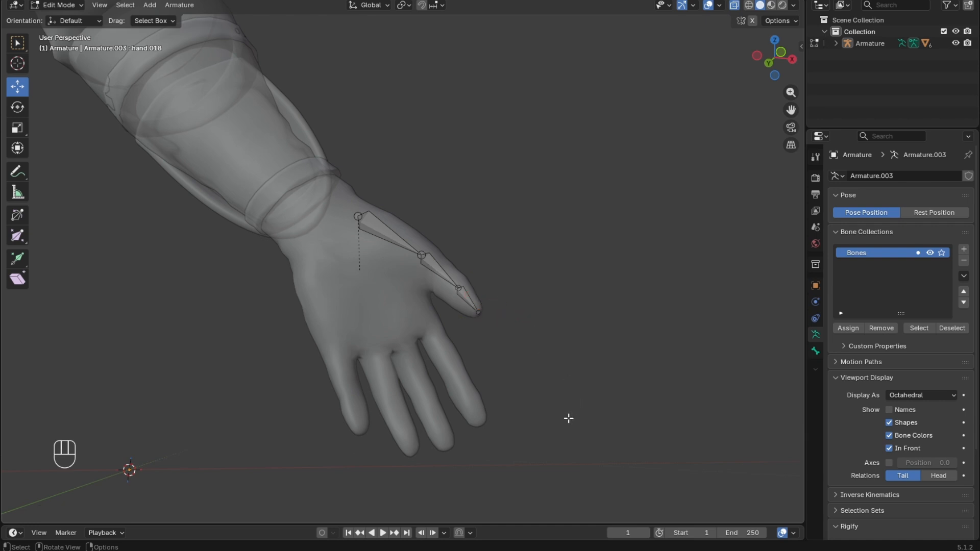
Step: Reveal the bones hidden while fitting the thumb and deselect everything
key("alt+h")
left_click(564, 415)
middle_click_drag(564, 414, 392, 445)
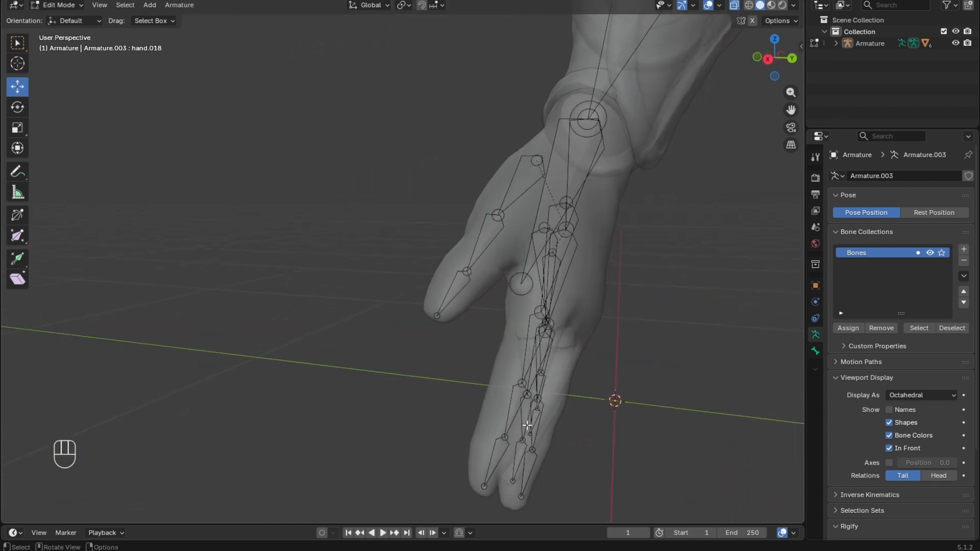
scroll(527, 425, "down", 2)
middle_click_drag(527, 425, 473, 414)
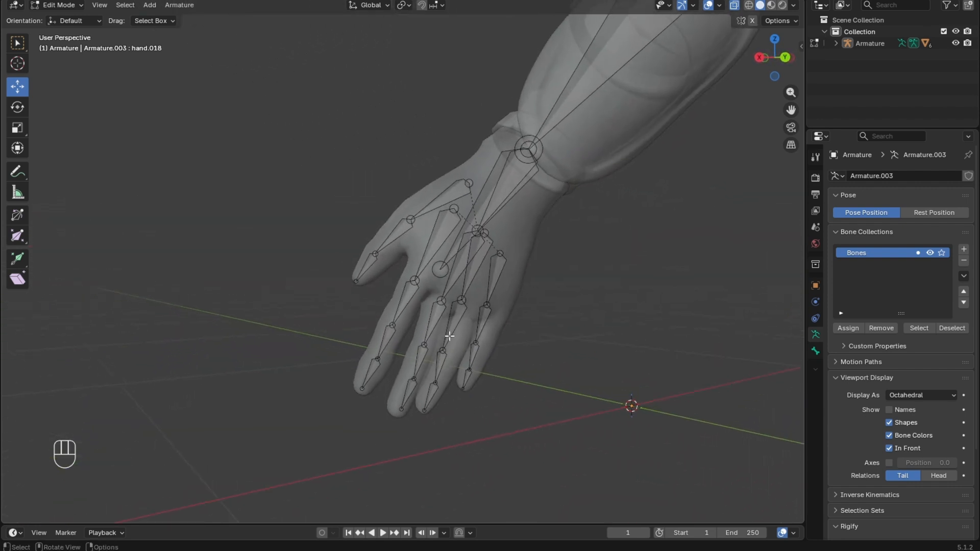
Step: Select the thumb's base bone and turn on the display of bone axes in the armature
left_click(439, 204)
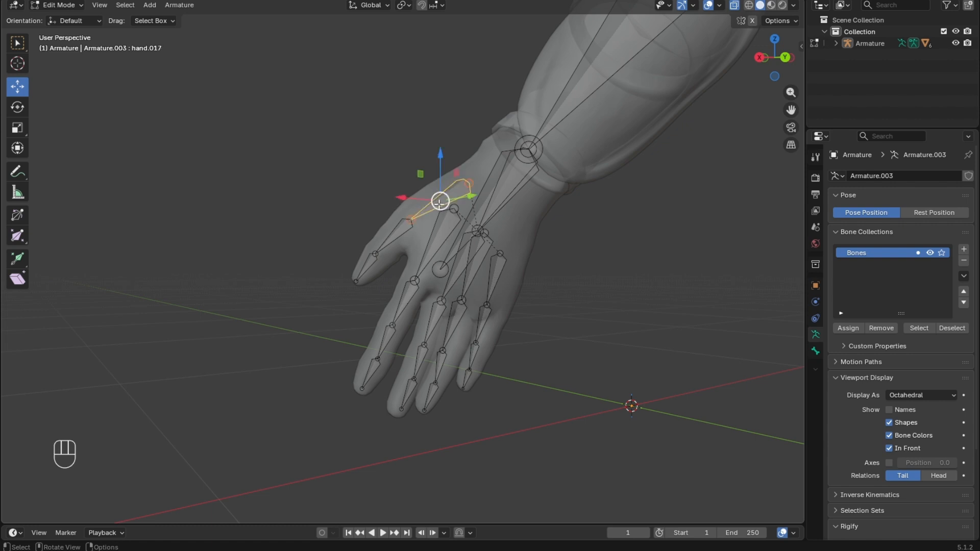
left_click(889, 463)
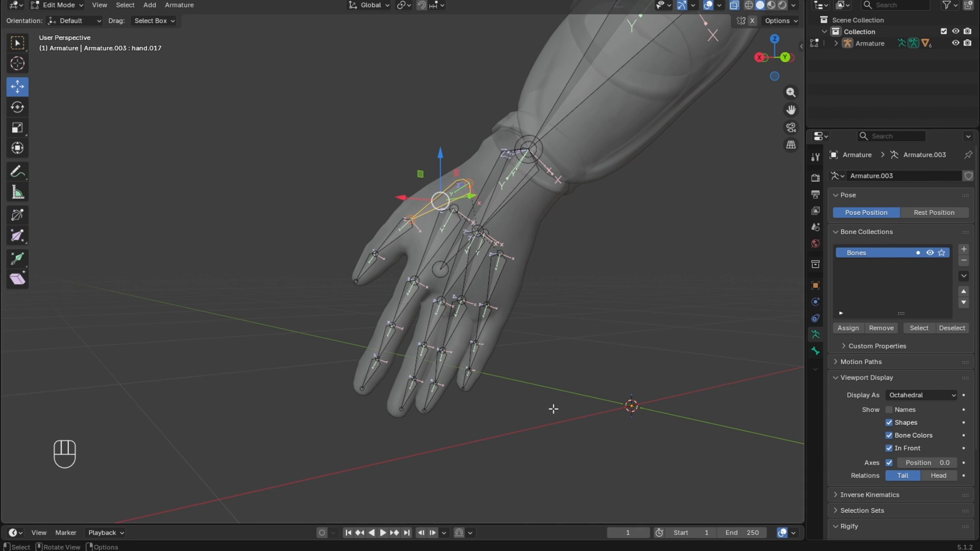
middle_click_drag(487, 382, 514, 354)
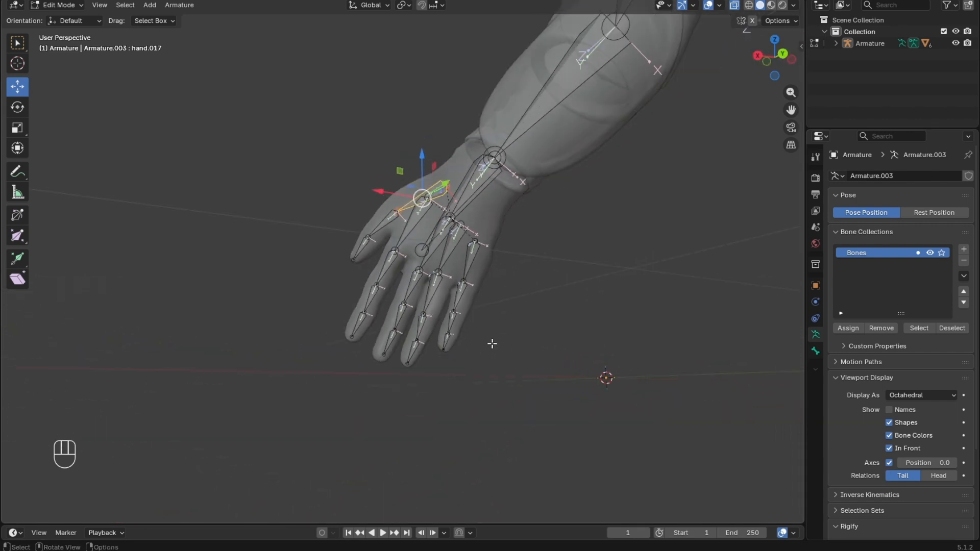
scroll(492, 344, "up", 2)
scroll(417, 233, "up", 3)
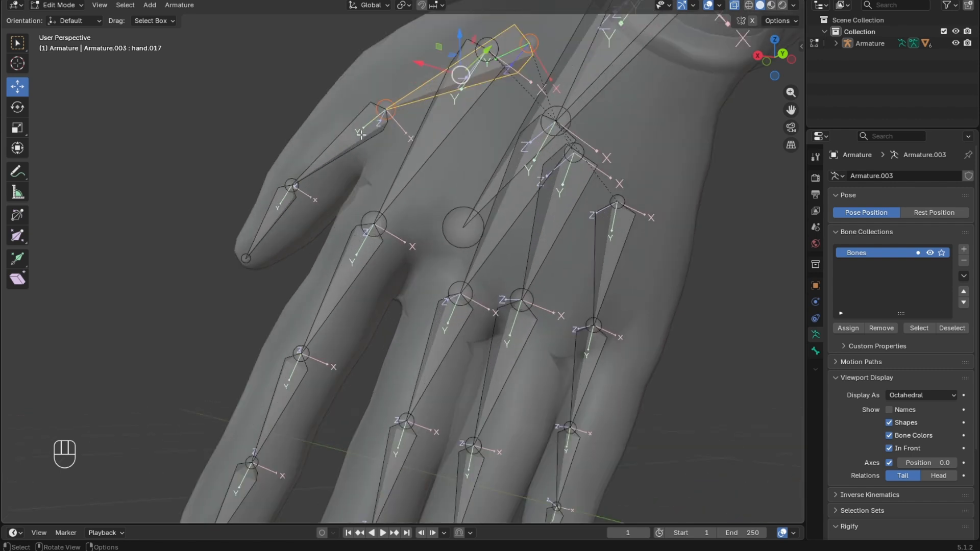
Step: Add the thumb's remaining bones to the selection and adjust the roll of all three by about -116 degrees
key("shift")
left_click(285, 213, "shift")
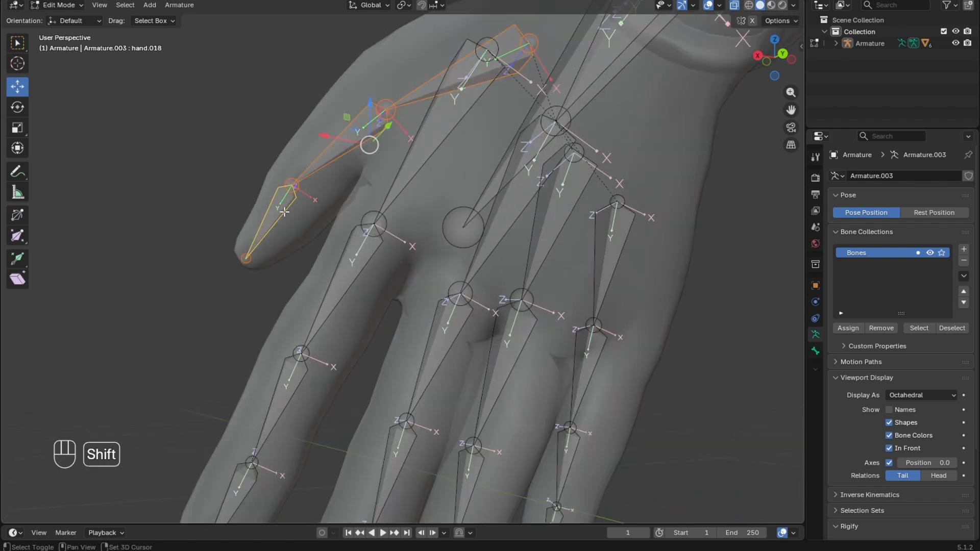
scroll(303, 229, "down", 2)
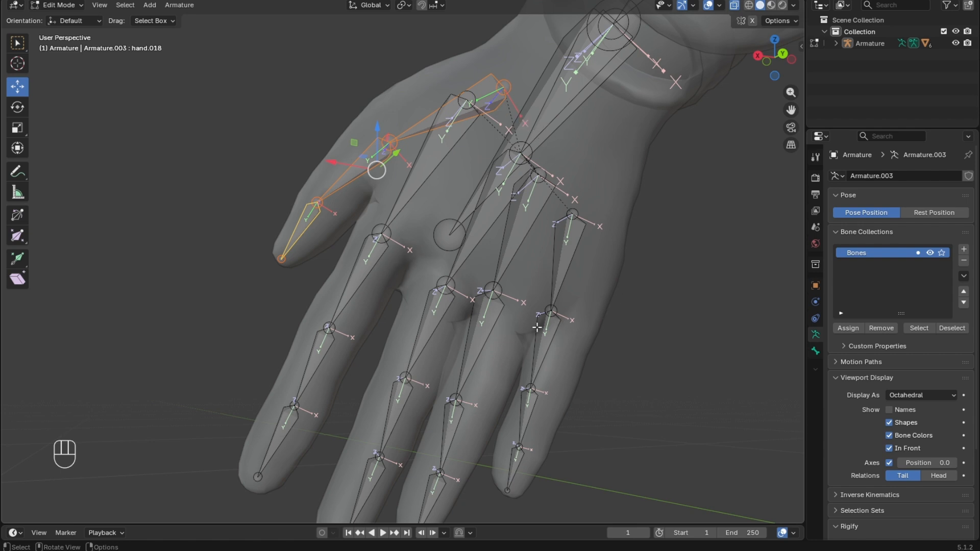
middle_click_drag(409, 190, 470, 241)
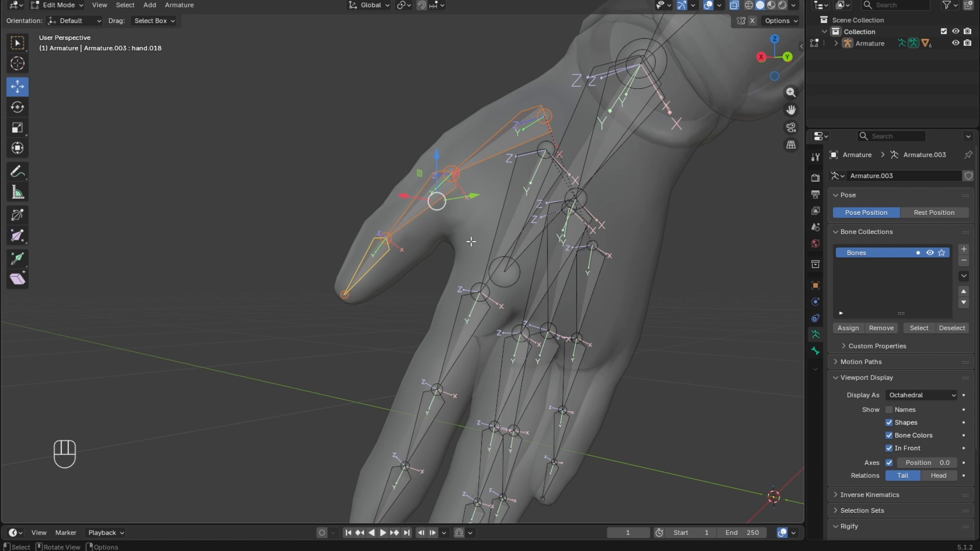
key("ctrl")
key("ctrl+r")
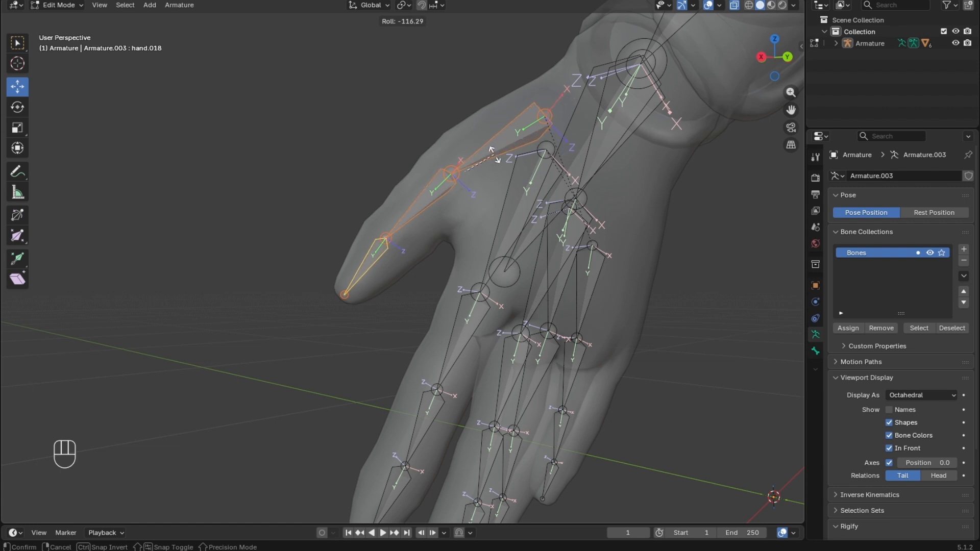
left_click(494, 157)
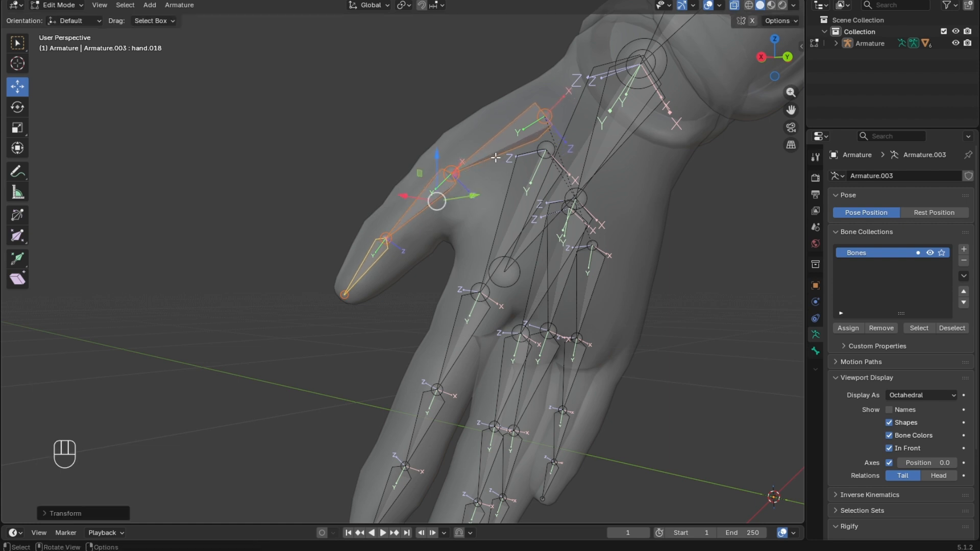
mouse_move(515, 311)
middle_mouse_down()
mouse_move(580, 327)
mouse_move(663, 320)
mouse_move(516, 327)
middle_mouse_up()
Step: Hide the bone axes and switch the armature to Object Mode
left_click(889, 463)
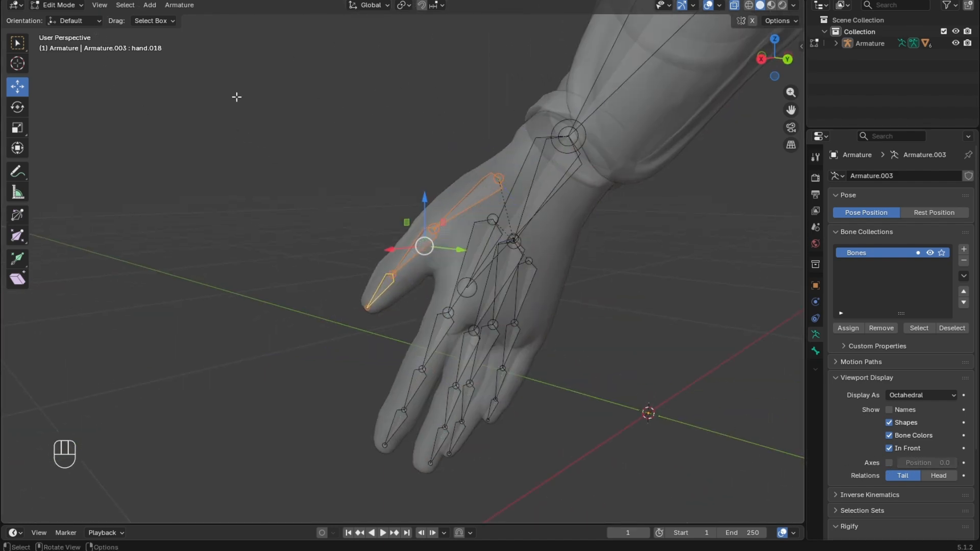
left_click(80, 8)
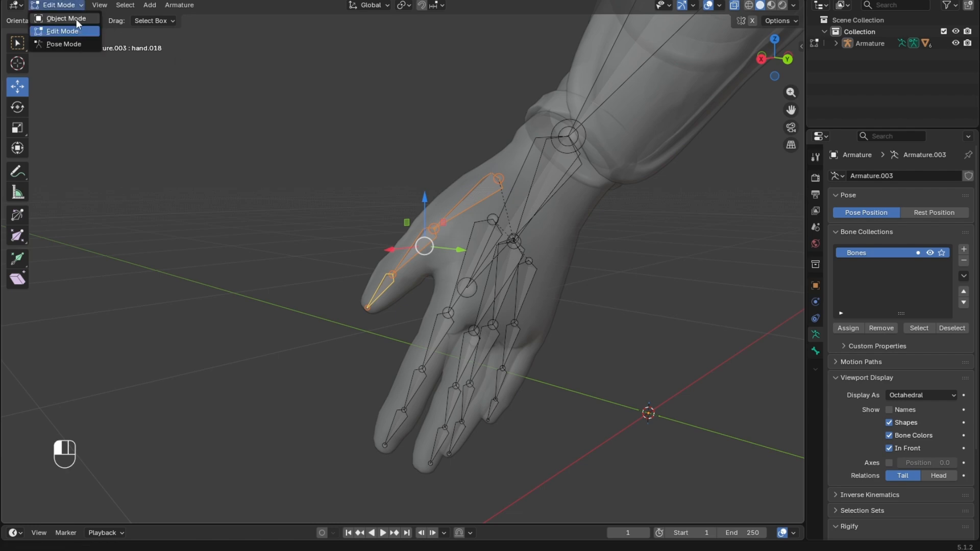
left_click(75, 18)
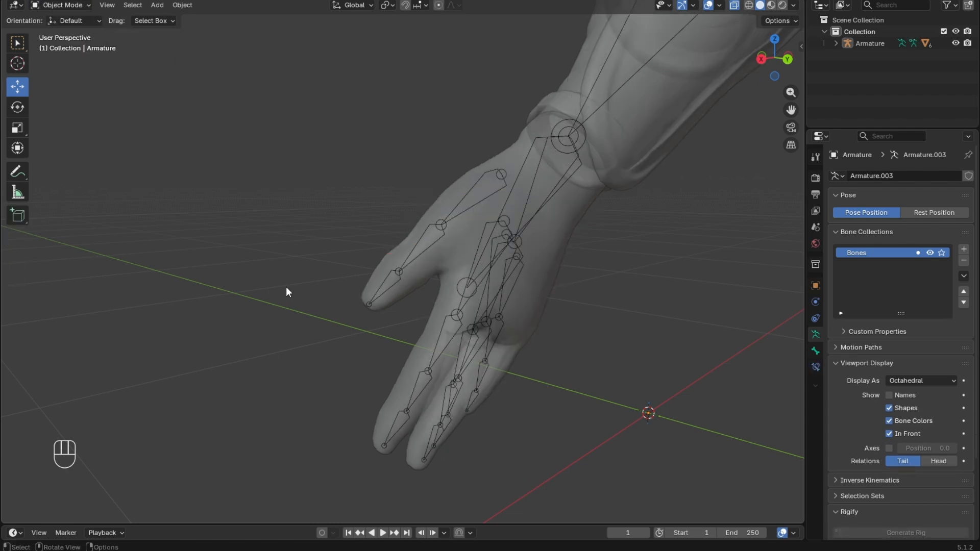
Step: Turn off X-ray display for the whole arm model
middle_click_drag(285, 292, 382, 280)
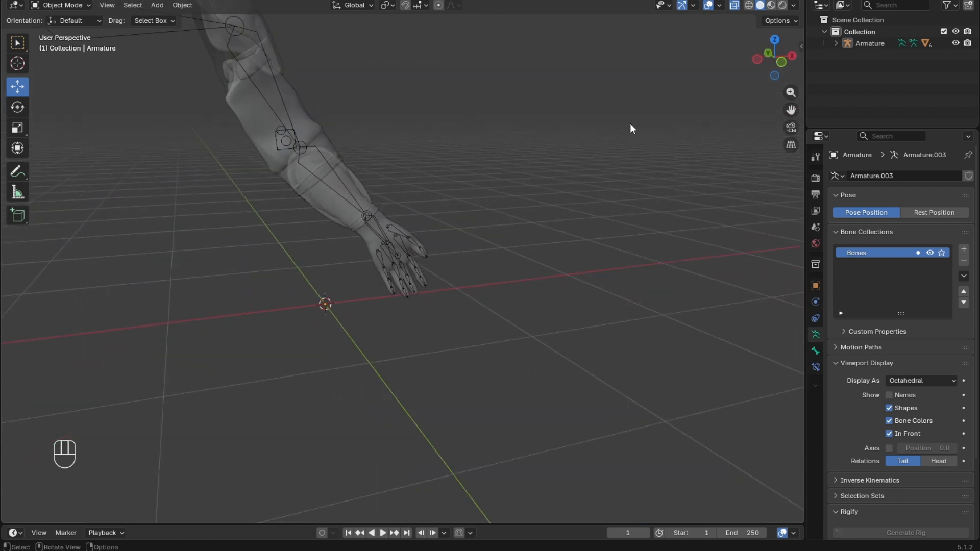
left_click(734, 5)
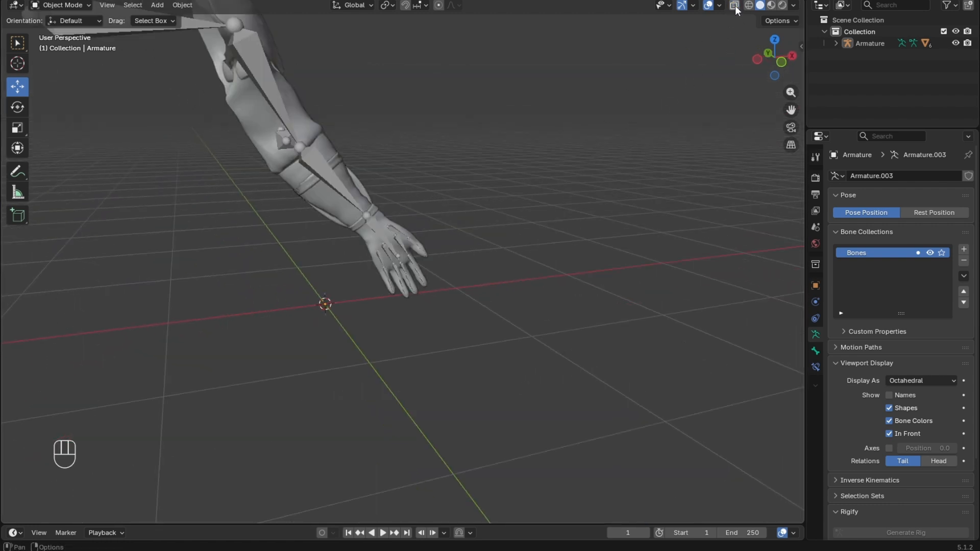
middle_click_drag(482, 210, 398, 225)
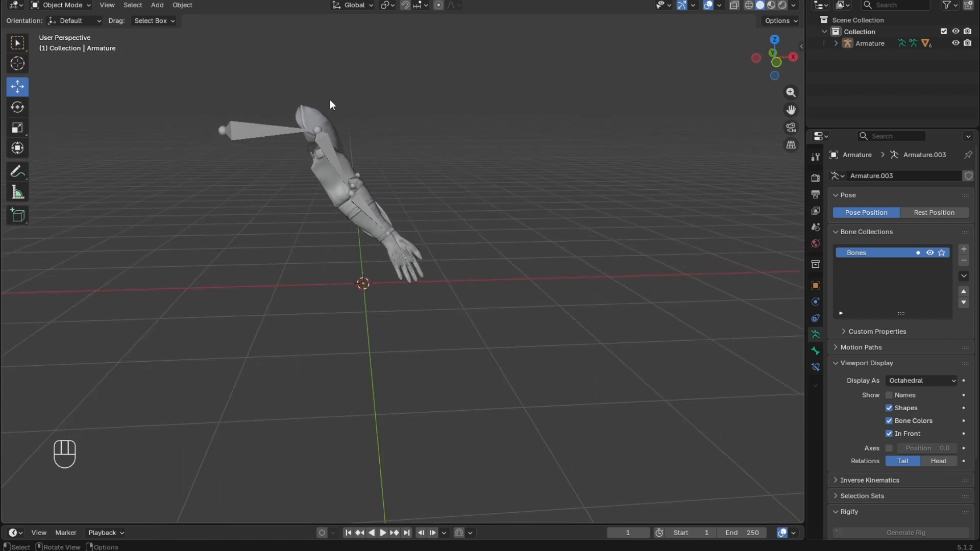
Step: Select the arm meshes with the armature as the active object and parent them with automatic weights
left_click_drag(295, 101, 460, 289)
key("shift")
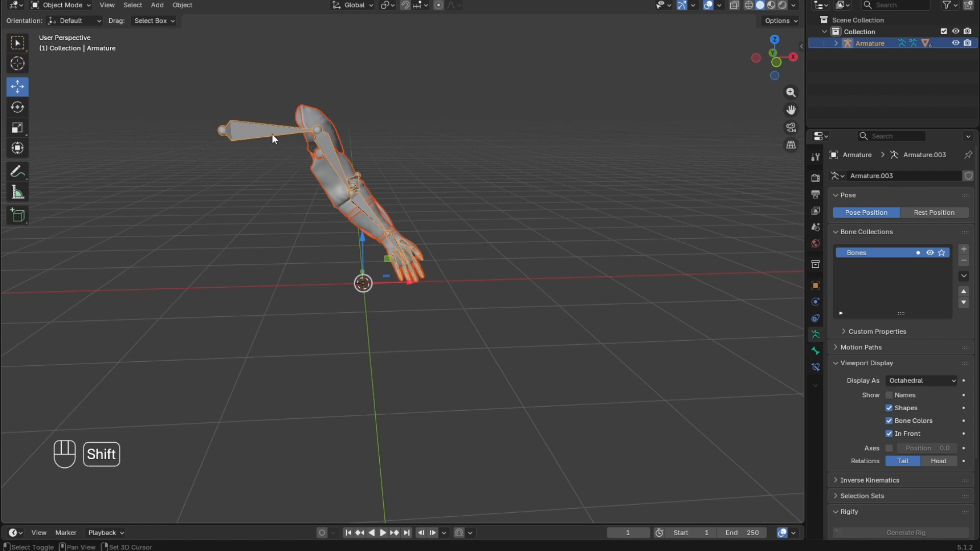
left_click(252, 133, "shift")
left_click(252, 133, "shift")
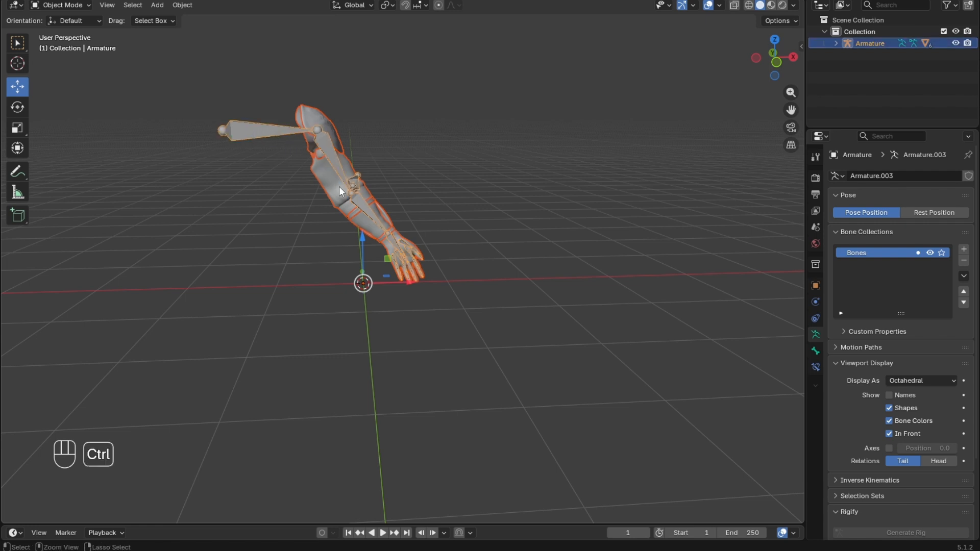
key("ctrl+p")
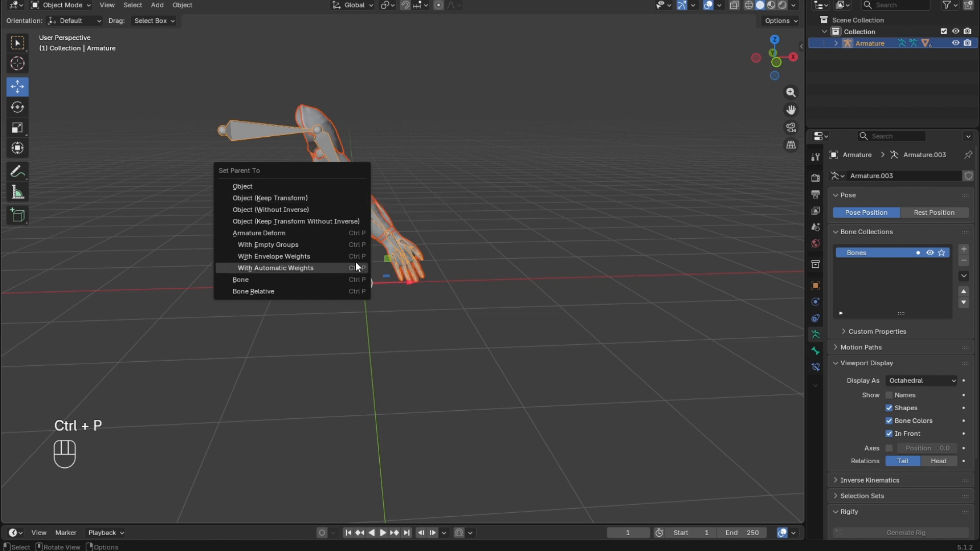
left_click(341, 265)
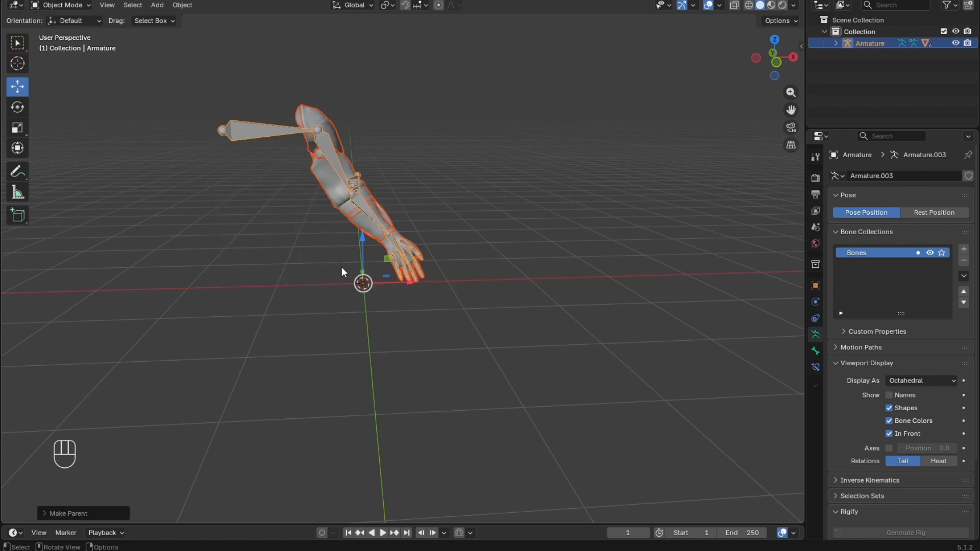
scroll(498, 282, "up", 4)
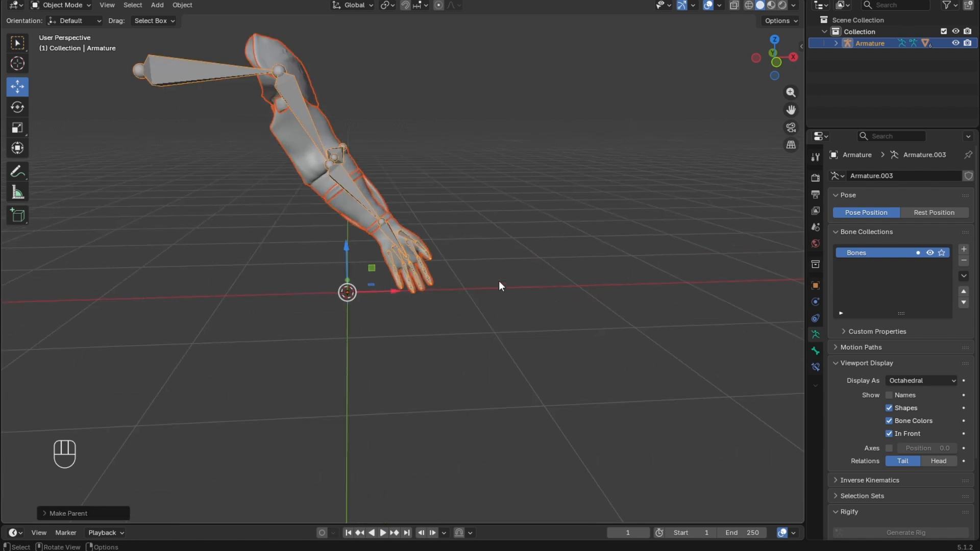
left_click(77, 7)
left_click(81, 47)
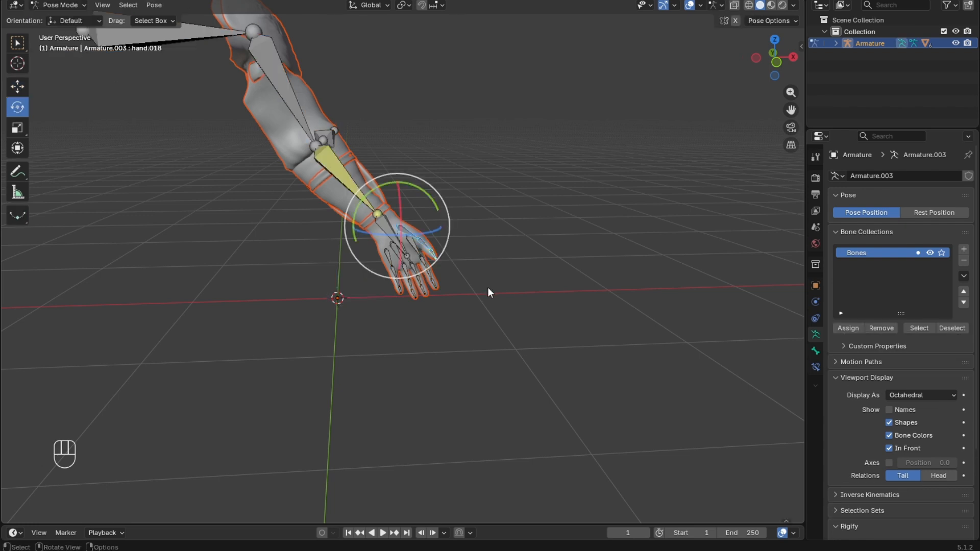
scroll(487, 287, "up", 2)
left_click(51, 5)
left_click(56, 17)
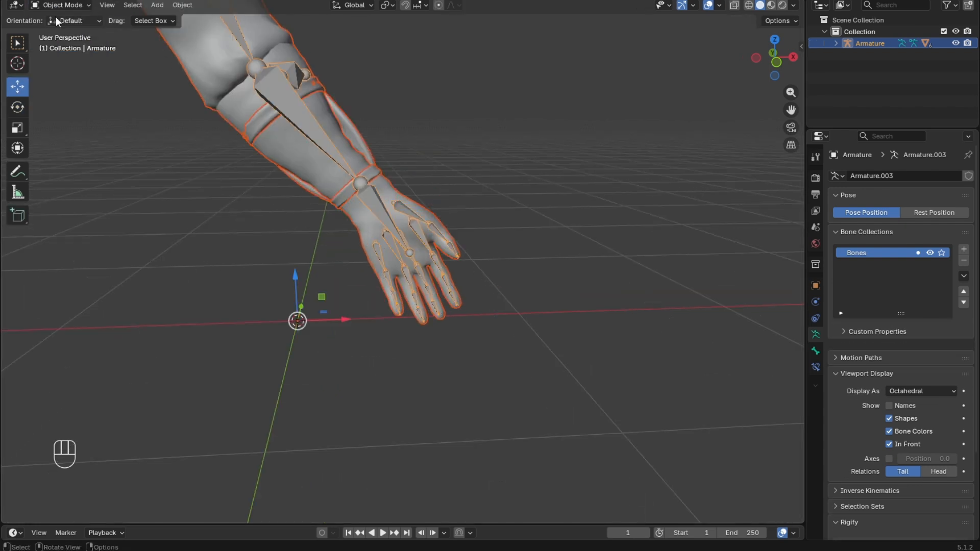
Step: Deselect all objects and switch the armature to Pose Mode
left_click(80, 88)
left_click(78, 9)
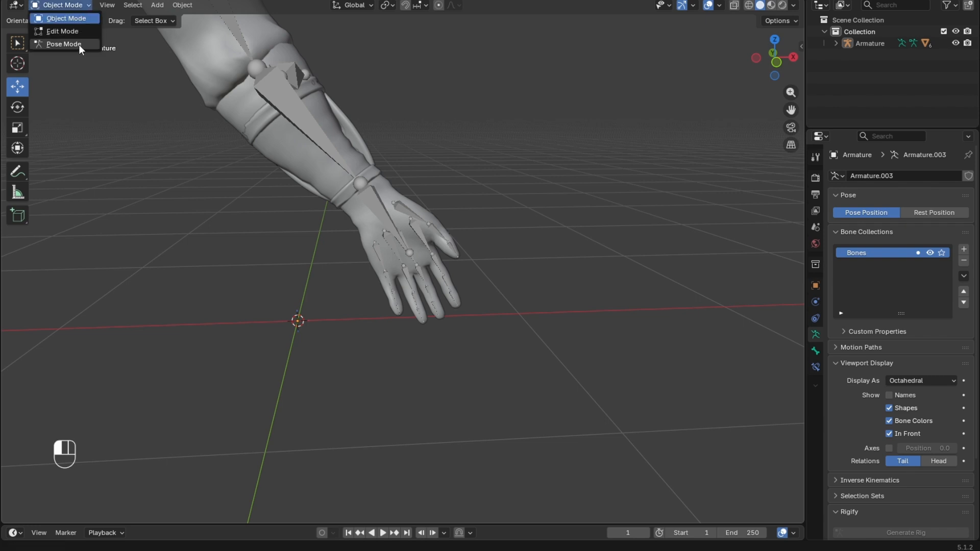
left_click(78, 46)
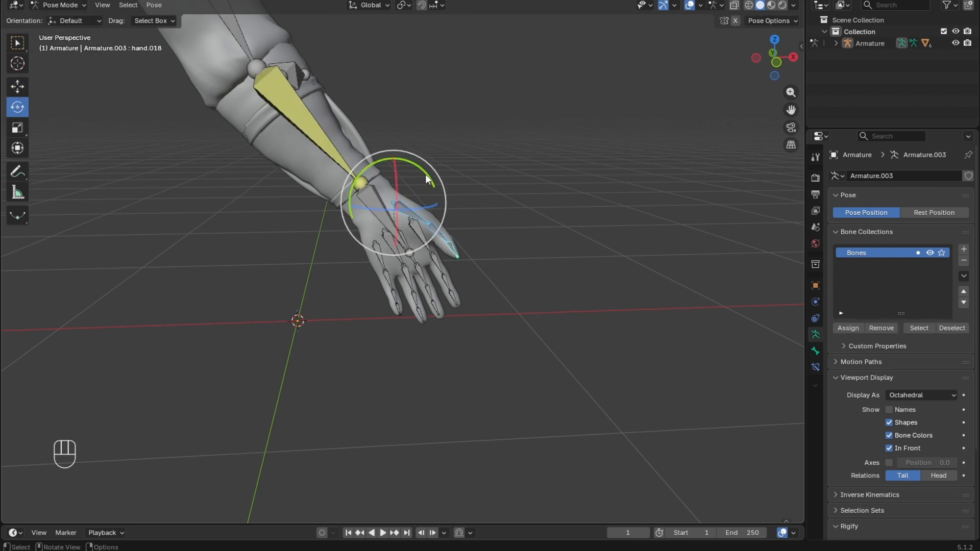
Step: Try rotating the thumb bones about the Y axis and undo the rotation
mouse_move(425, 172)
left_mouse_down()
mouse_move(430, 180)
mouse_move(440, 163)
left_mouse_up()
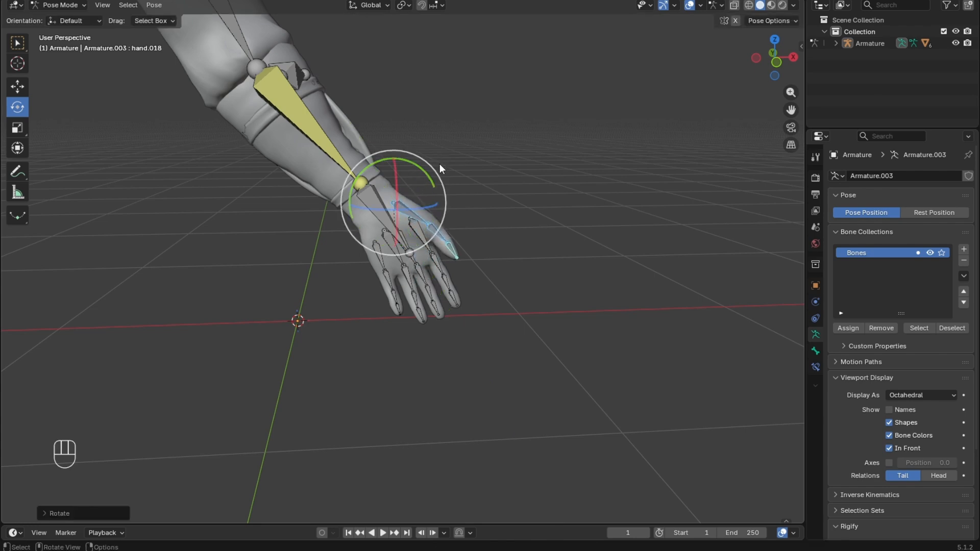
key("ctrl+z")
Step: Bend the index and middle fingers toward the palm by rotating their knuckle bones about the X axis
middle_click_drag(699, 393, 659, 357)
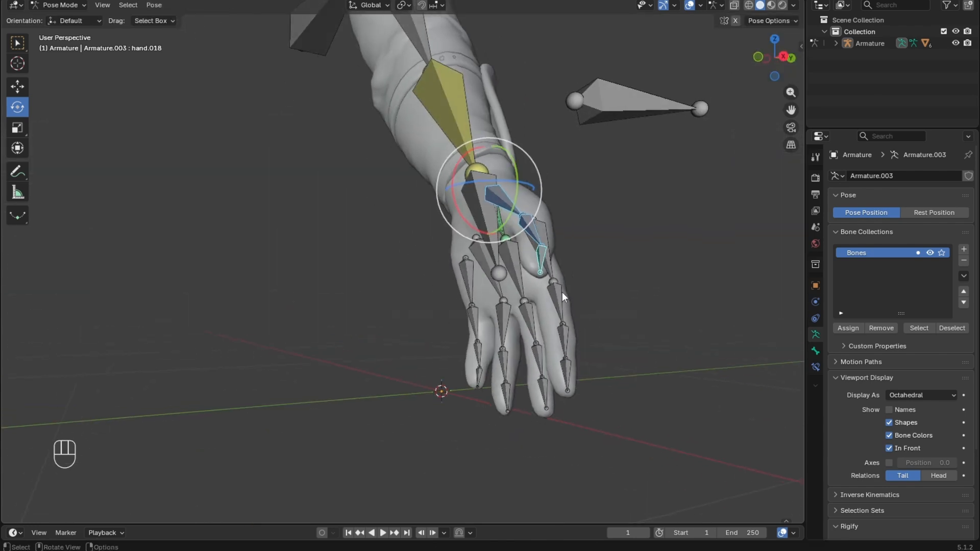
left_click(563, 293)
middle_click_drag(597, 299, 516, 296)
left_click_drag(573, 259, 564, 355)
left_click(519, 333)
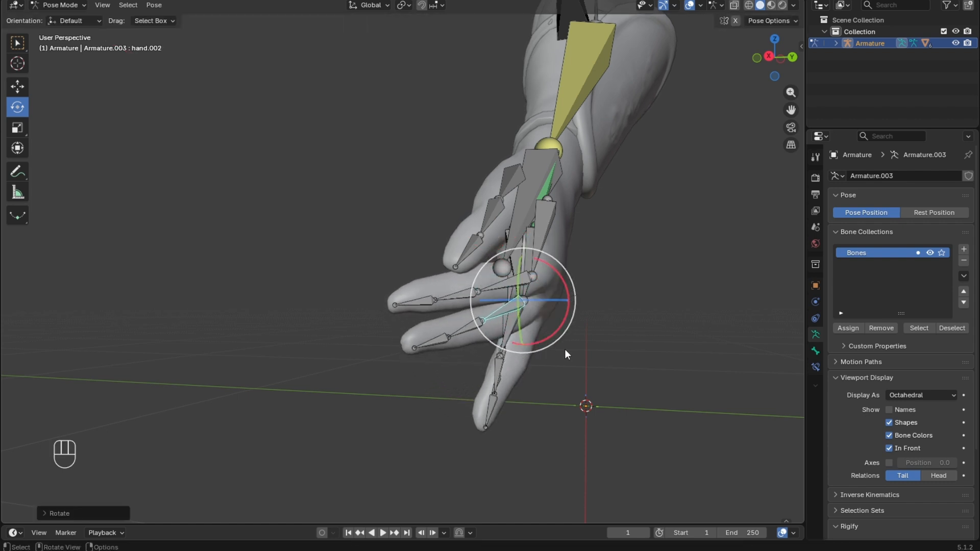
middle_click_drag(566, 354, 358, 325)
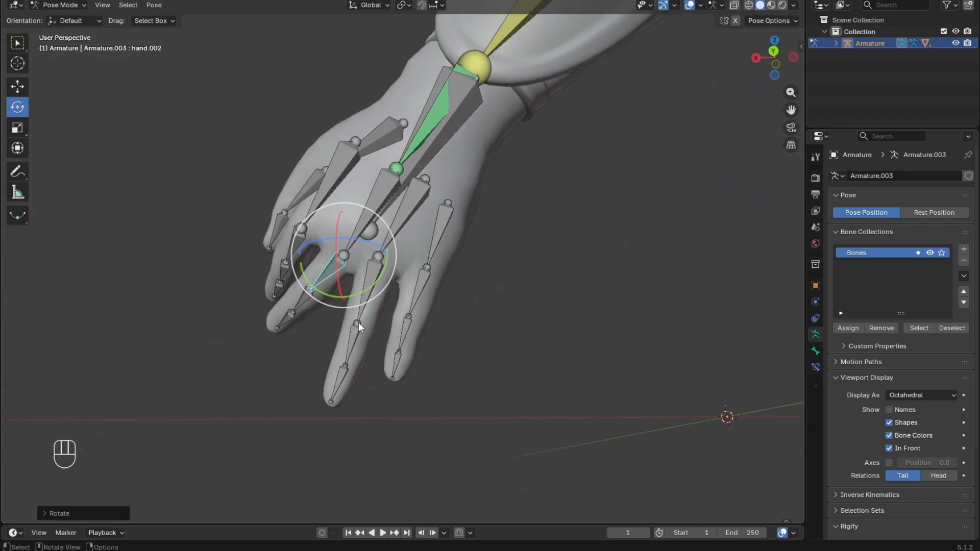